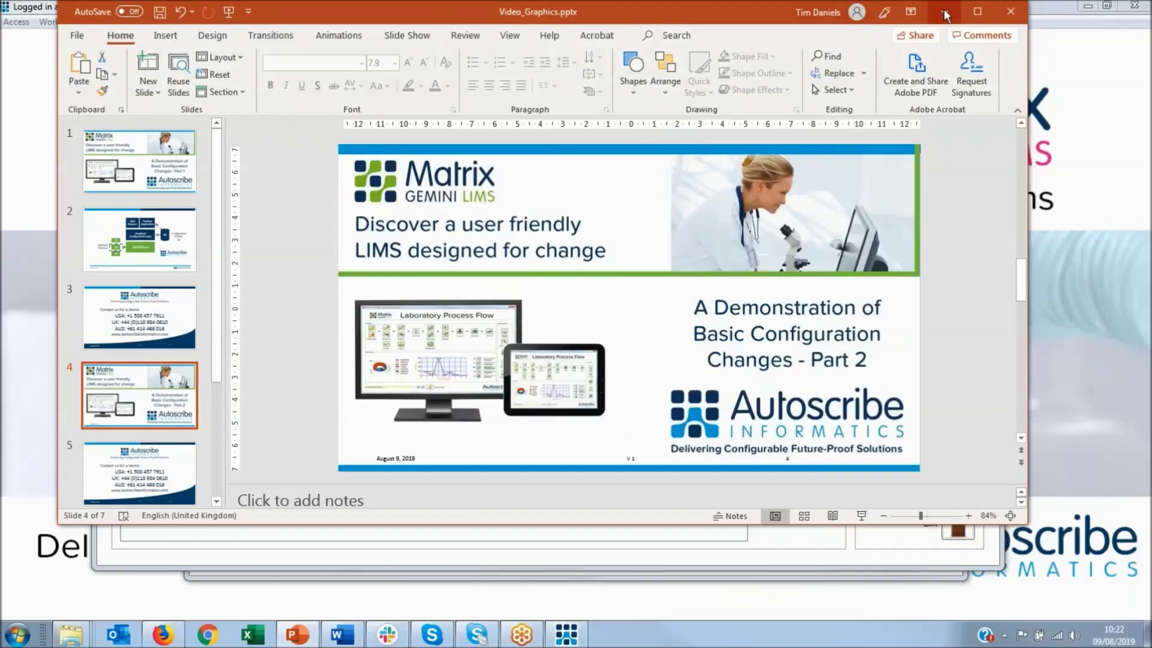
Step: Minimize PowerPoint, shift the Sample Registration window left, and open the form in the Screen Editor
click(944, 12)
drag(828, 91, 759, 80)
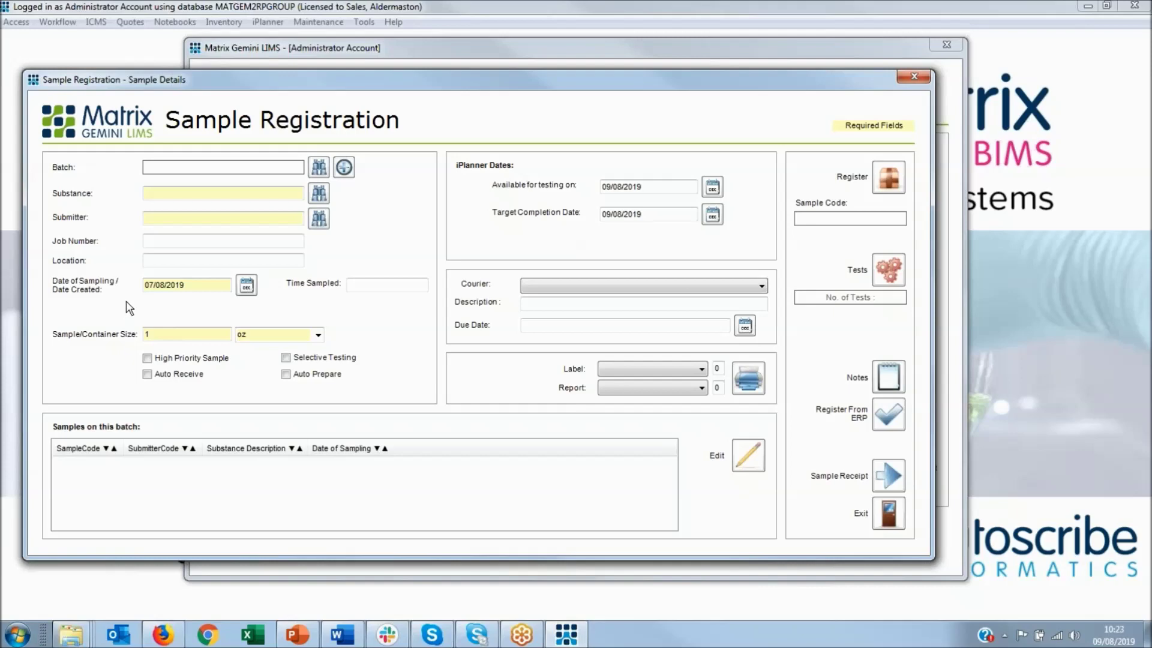
key(ctrl+shift+e)
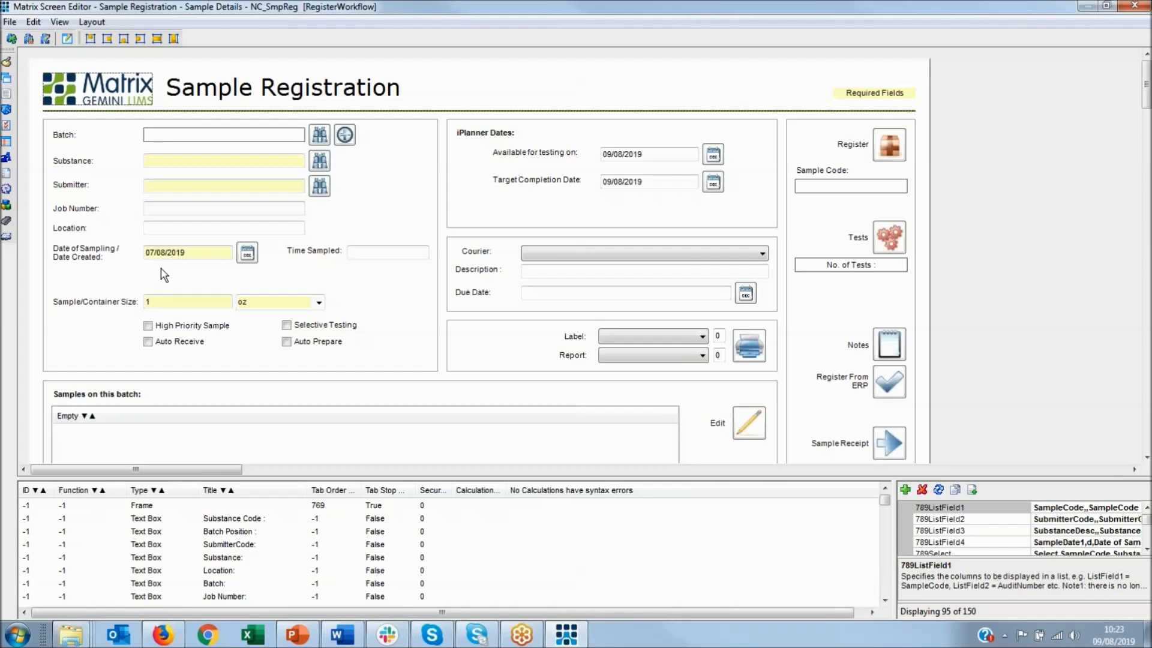
Step: Add a SampleText3 edit box (control 302) below Date of Sampling, found by filtering on 'sample text'
click(10, 39)
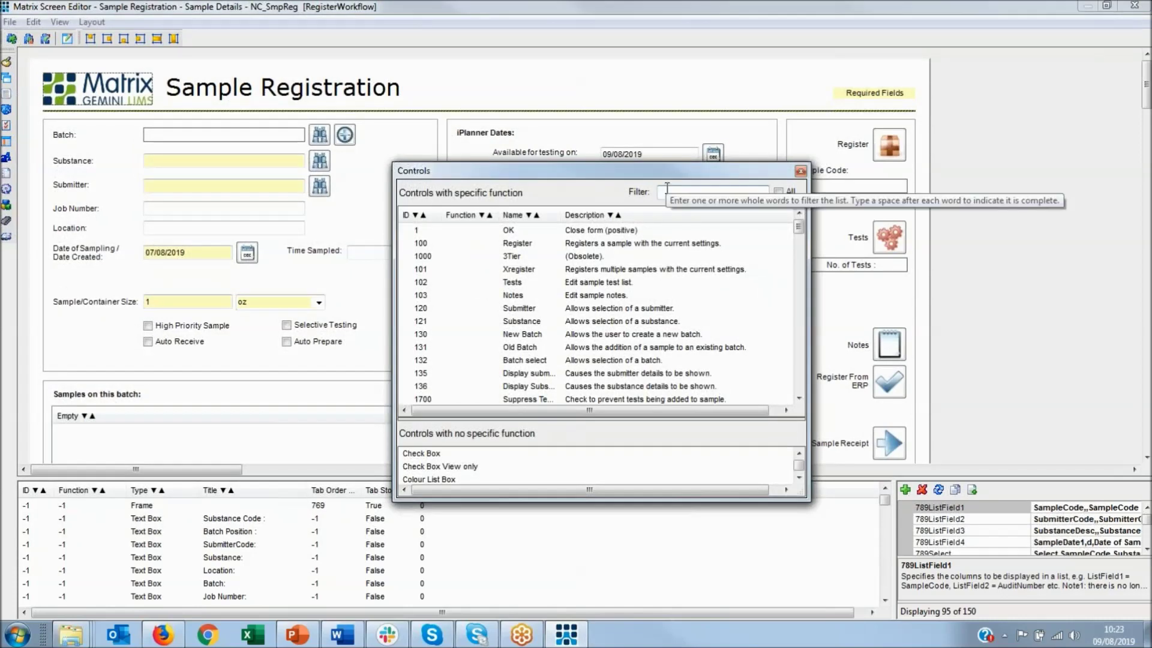
text(sample text)
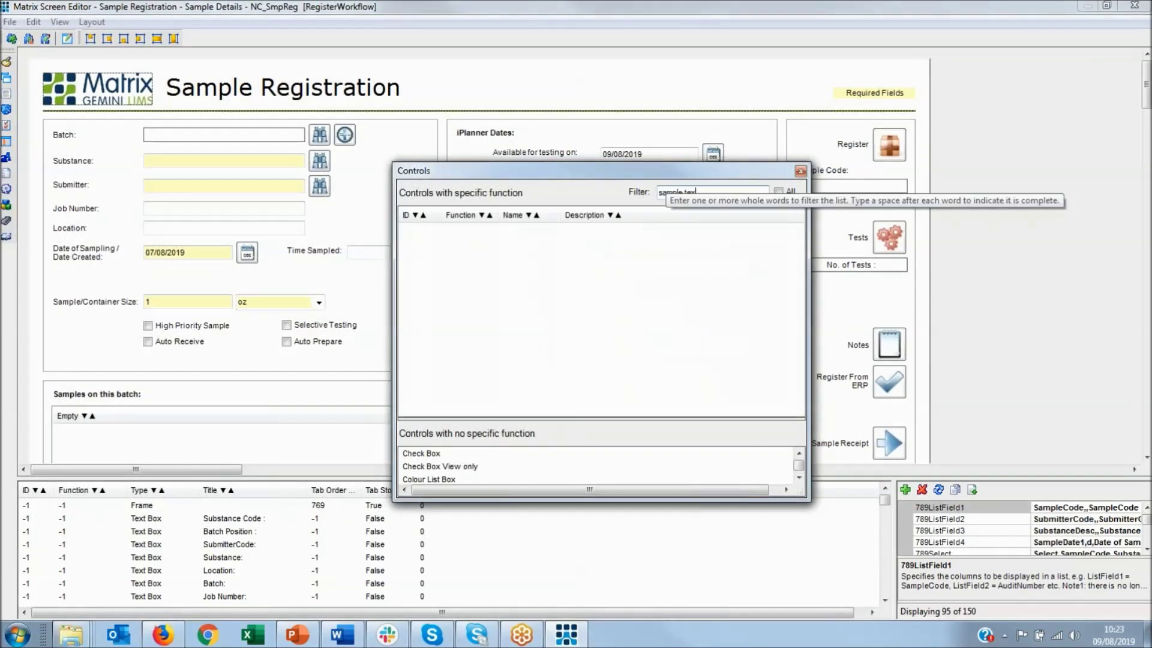
drag(599, 232, 150, 276)
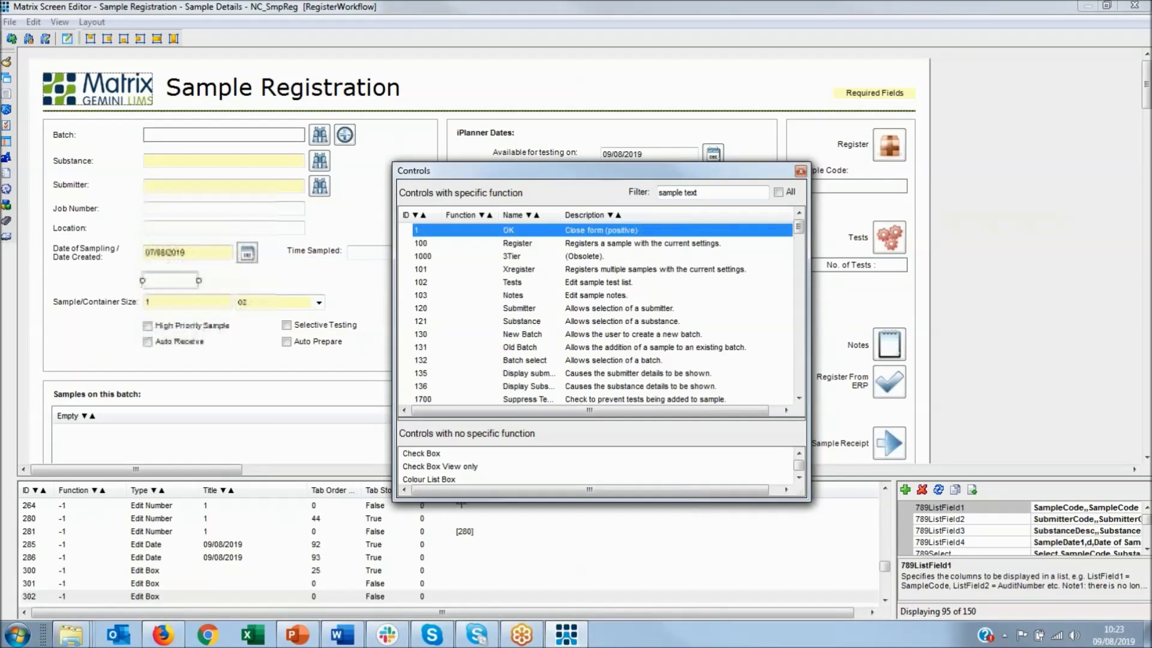
click(800, 170)
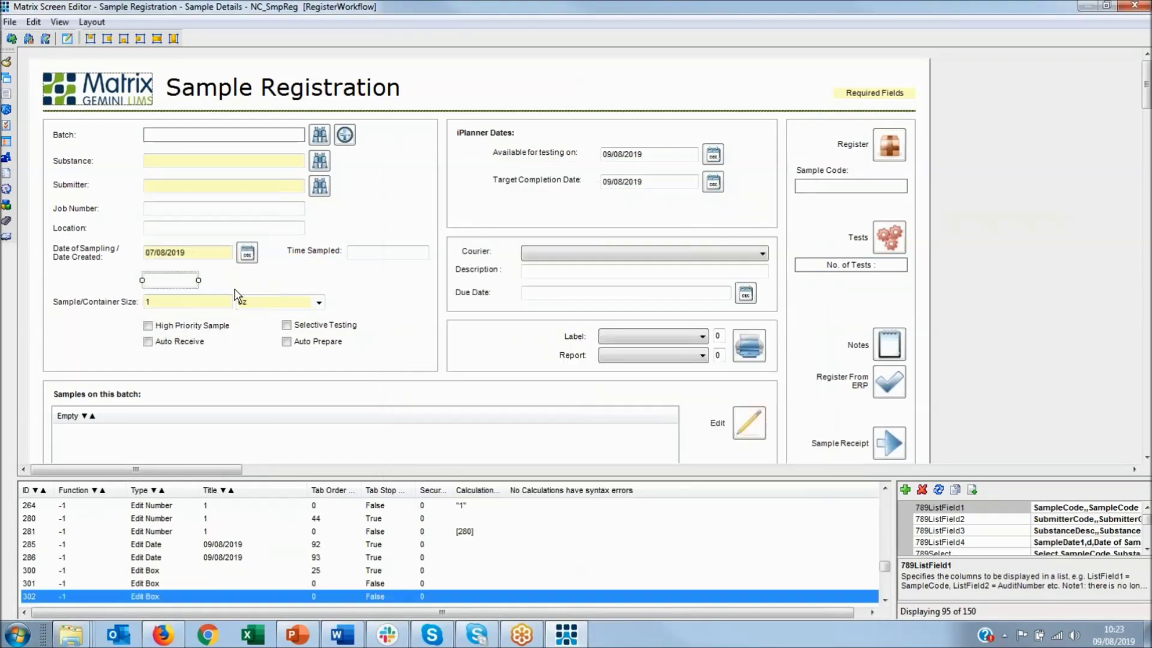
Step: Widen the new SampleText3 field and convert it to a Combo Box
drag(198, 281, 233, 280)
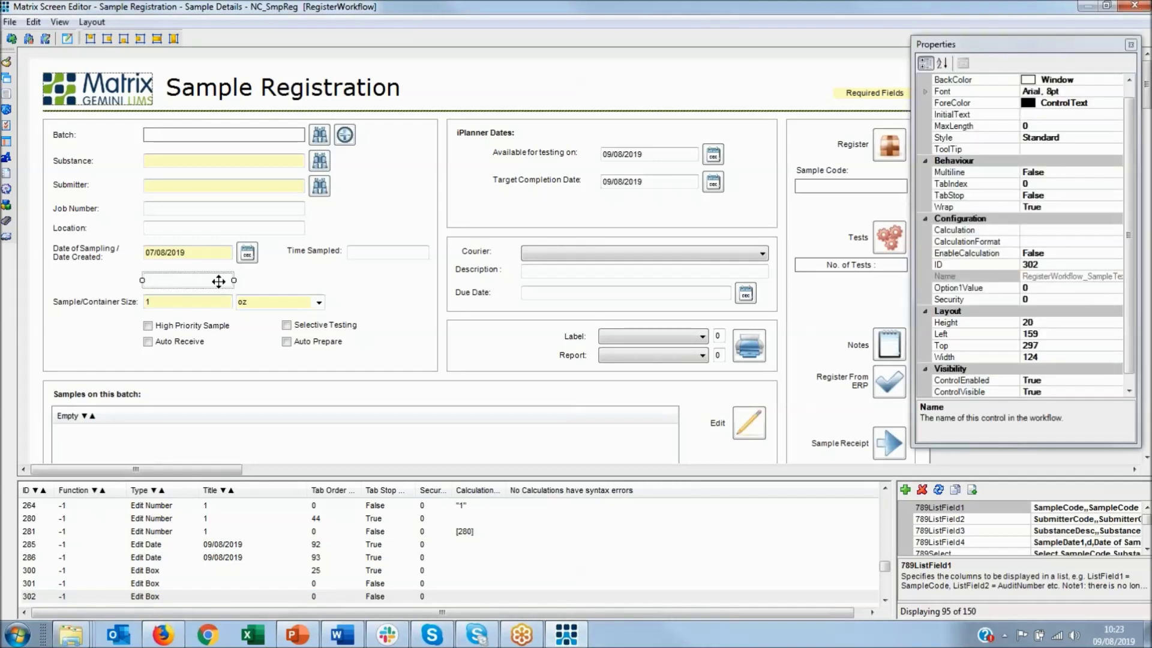
drag(1131, 184, 1123, 157)
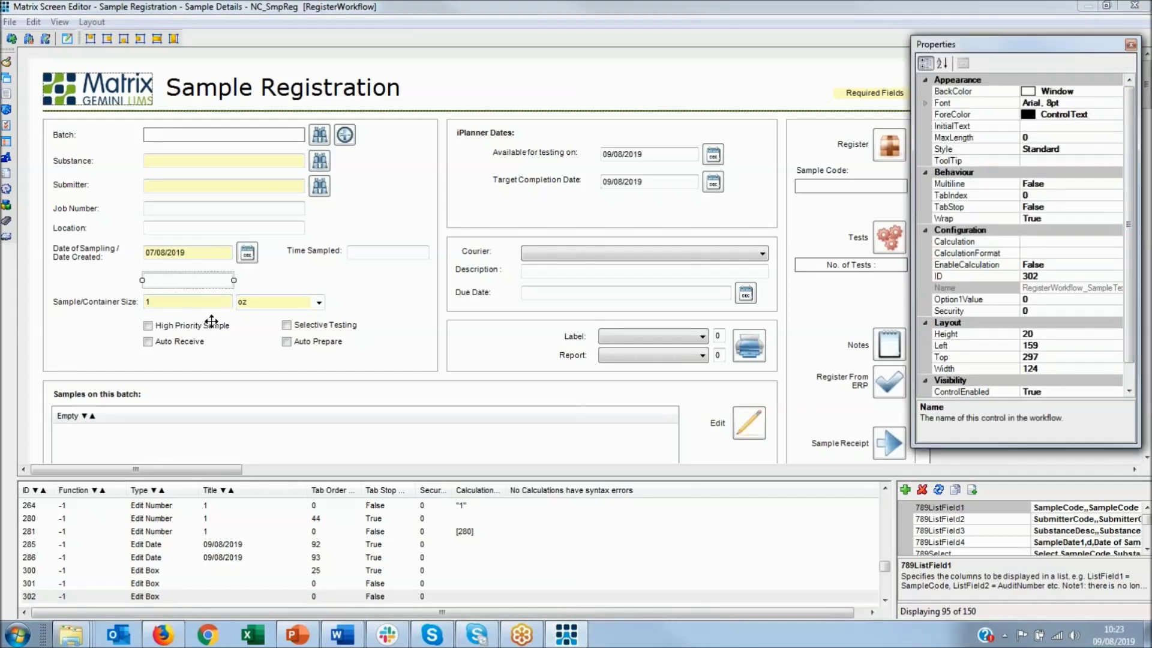
click(29, 39)
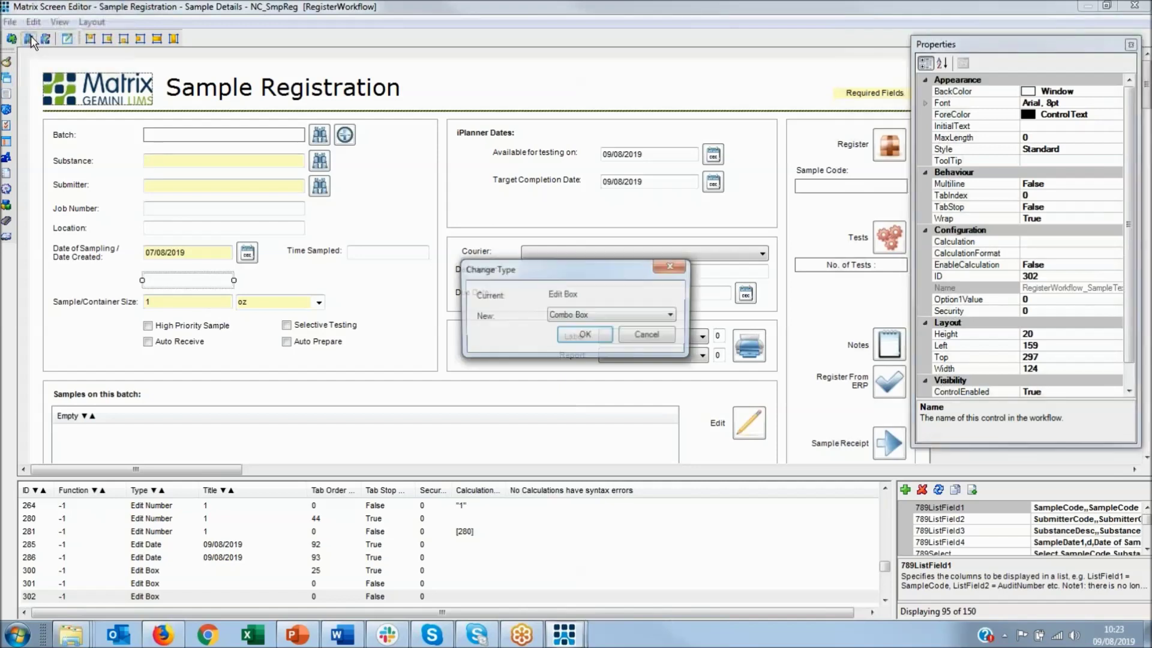
click(584, 317)
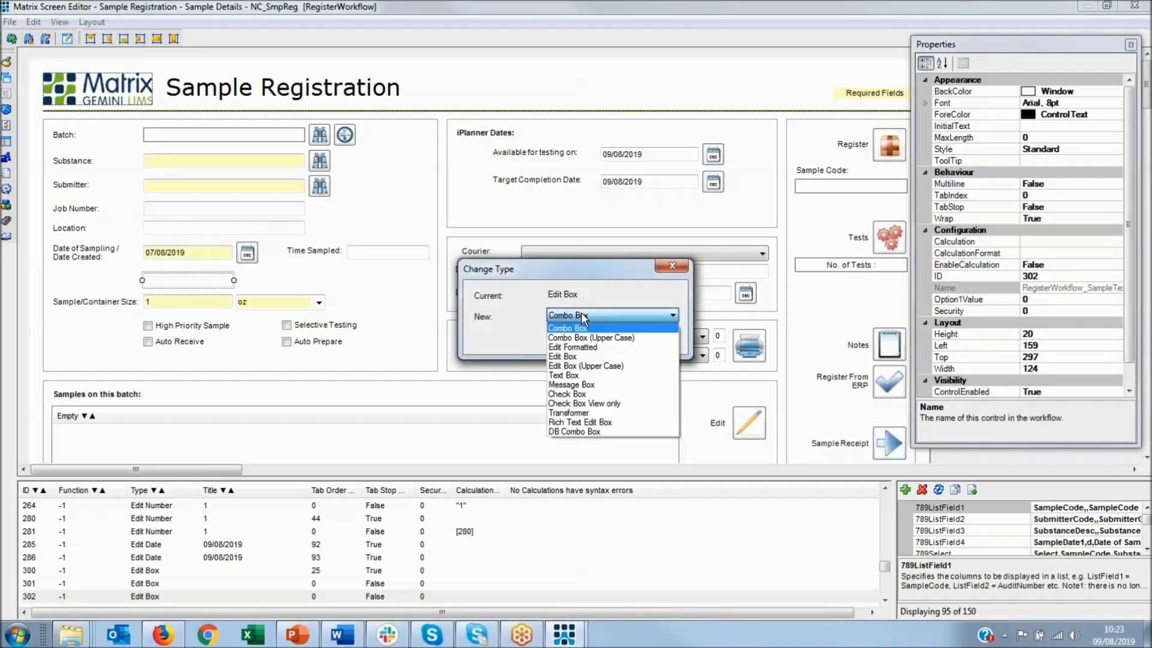
click(580, 327)
click(593, 339)
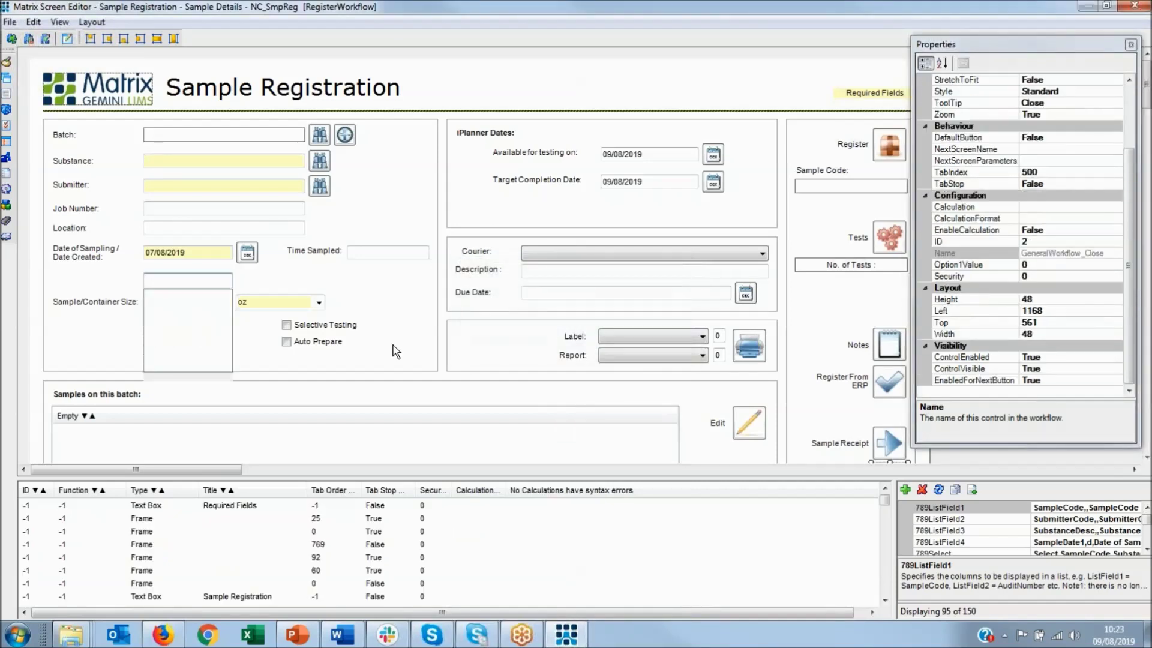
Step: Set the combo's DropDownStyle to DropDownList and its ItemListName to Weather
click(197, 290)
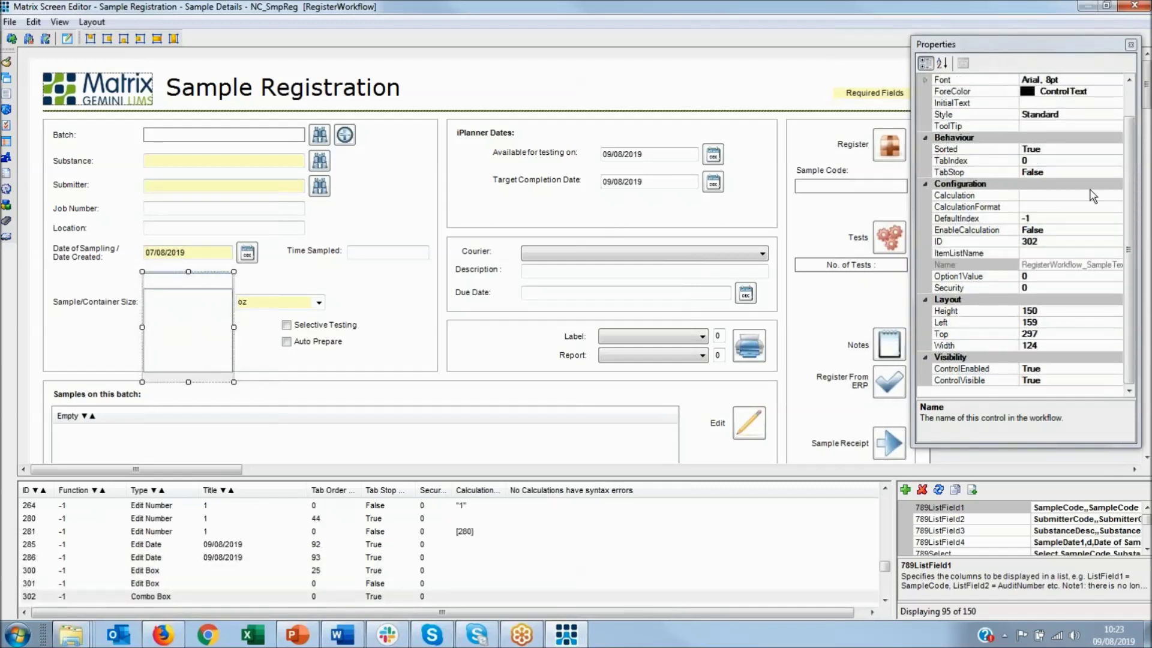
scroll(1132, 191, up, 1)
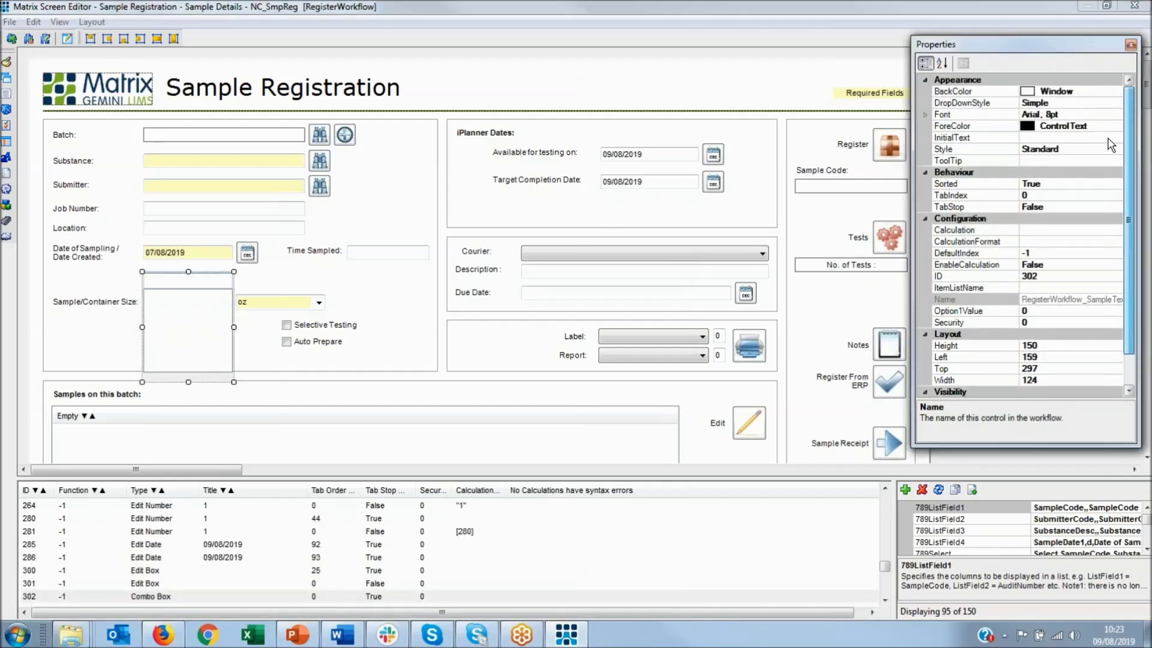
click(1079, 105)
click(1116, 105)
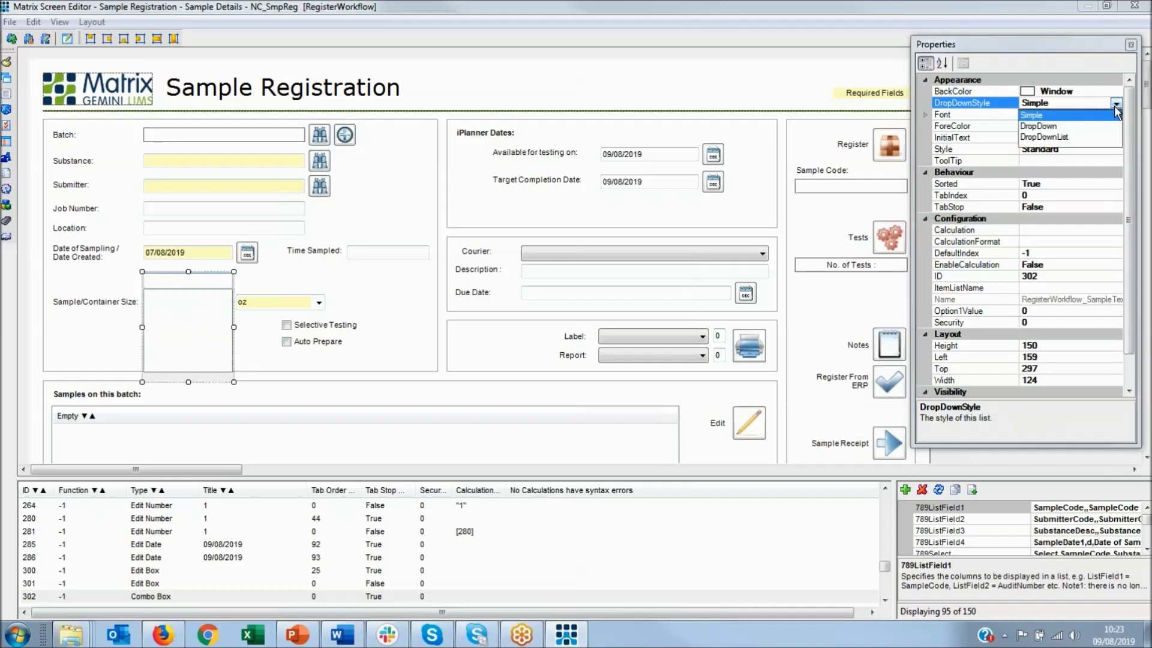
click(1053, 138)
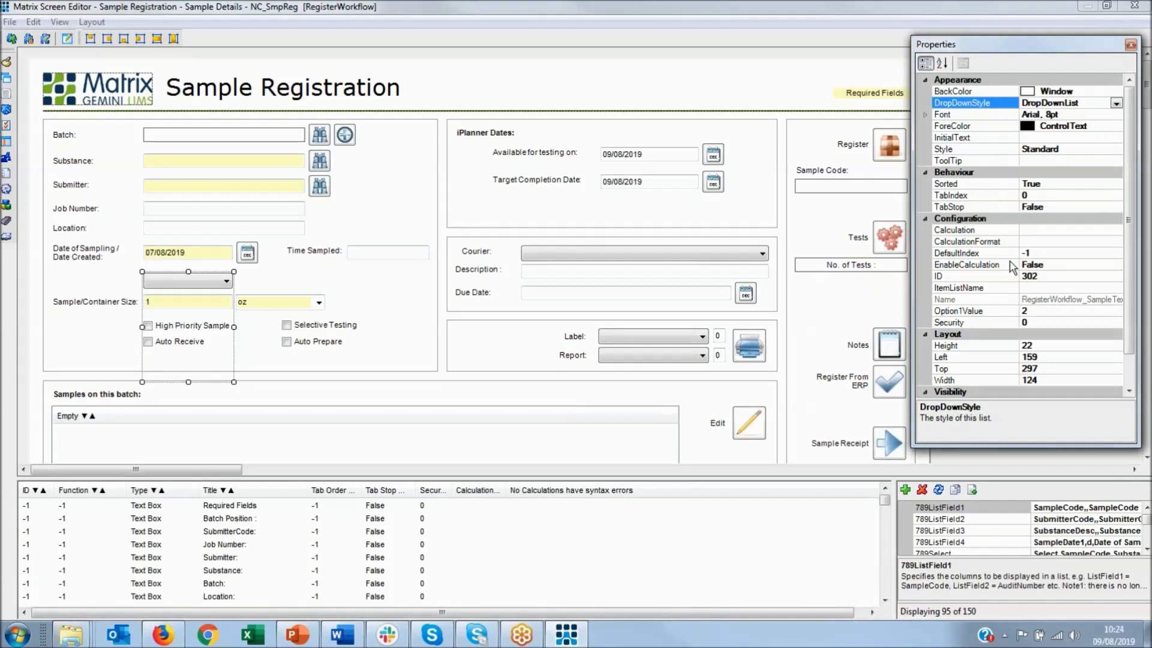
click(1033, 288)
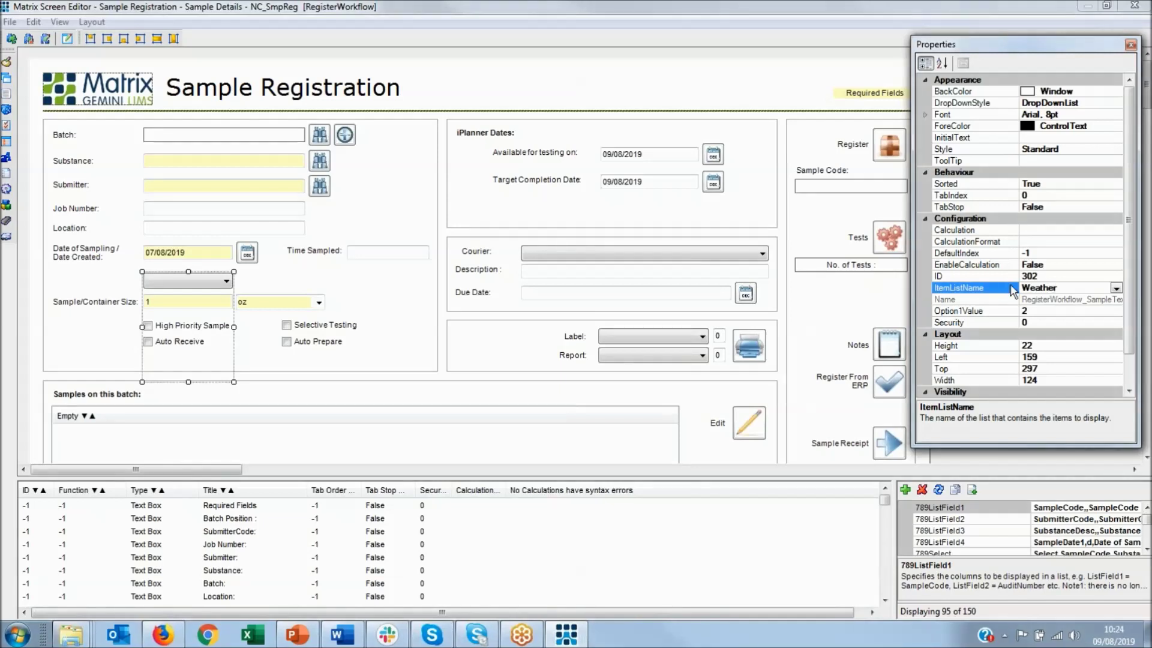
click(1066, 277)
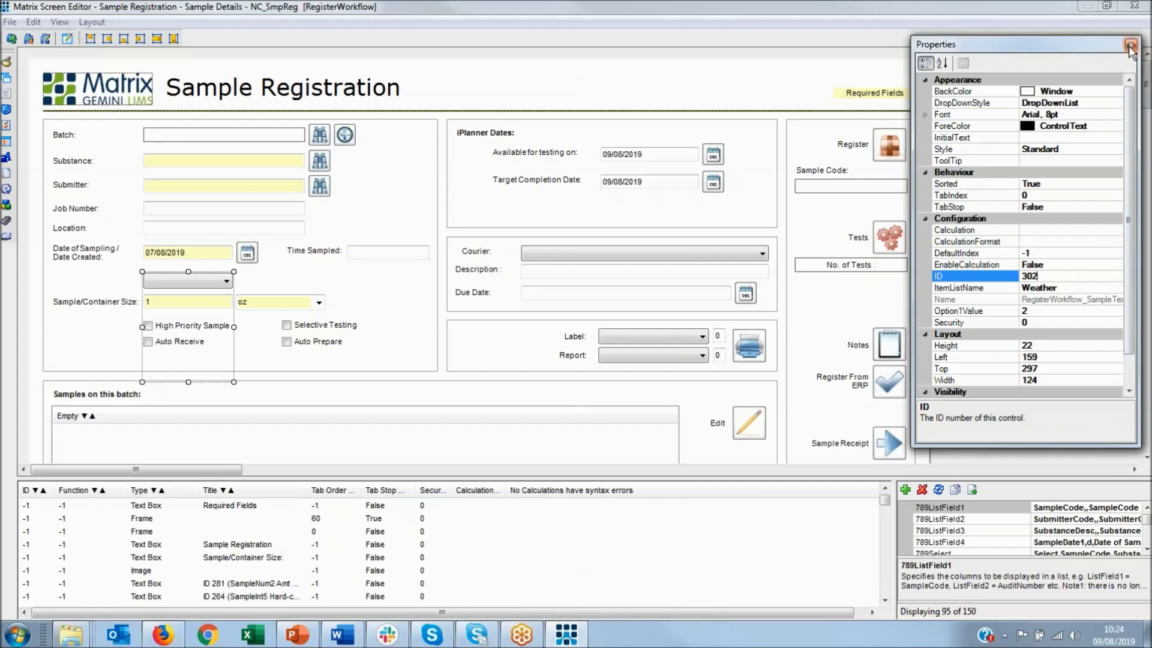
click(1131, 45)
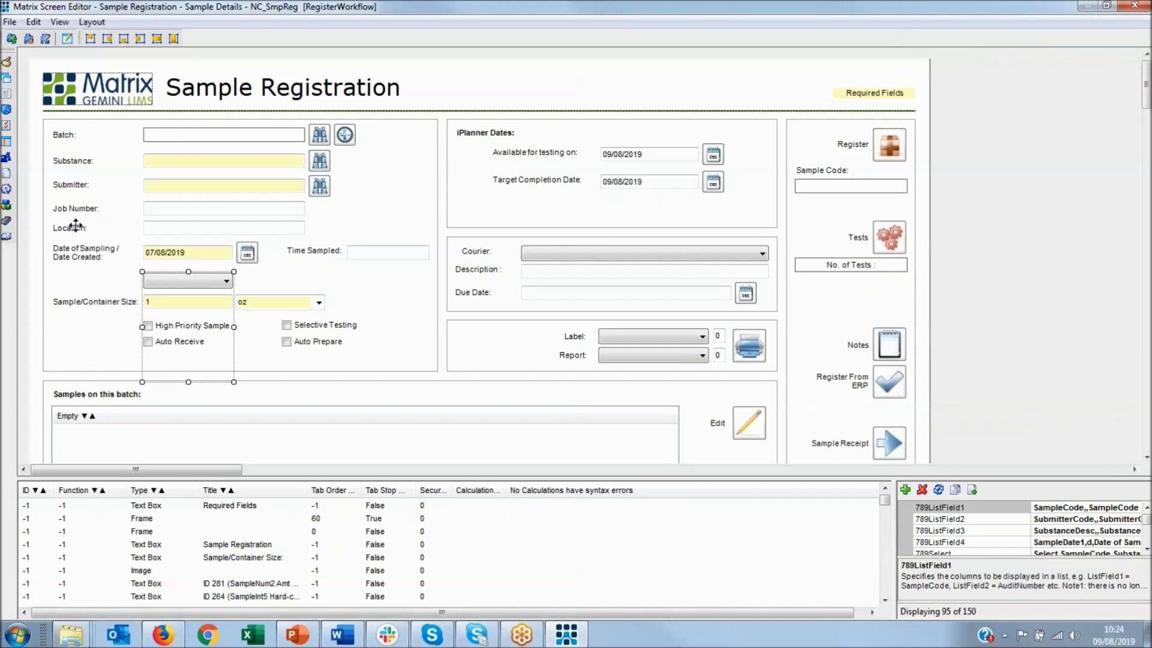
Step: Copy the Location caption beside the drop-down and change its InitialText to 'Weather:'
click(76, 225)
drag(83, 223, 85, 281)
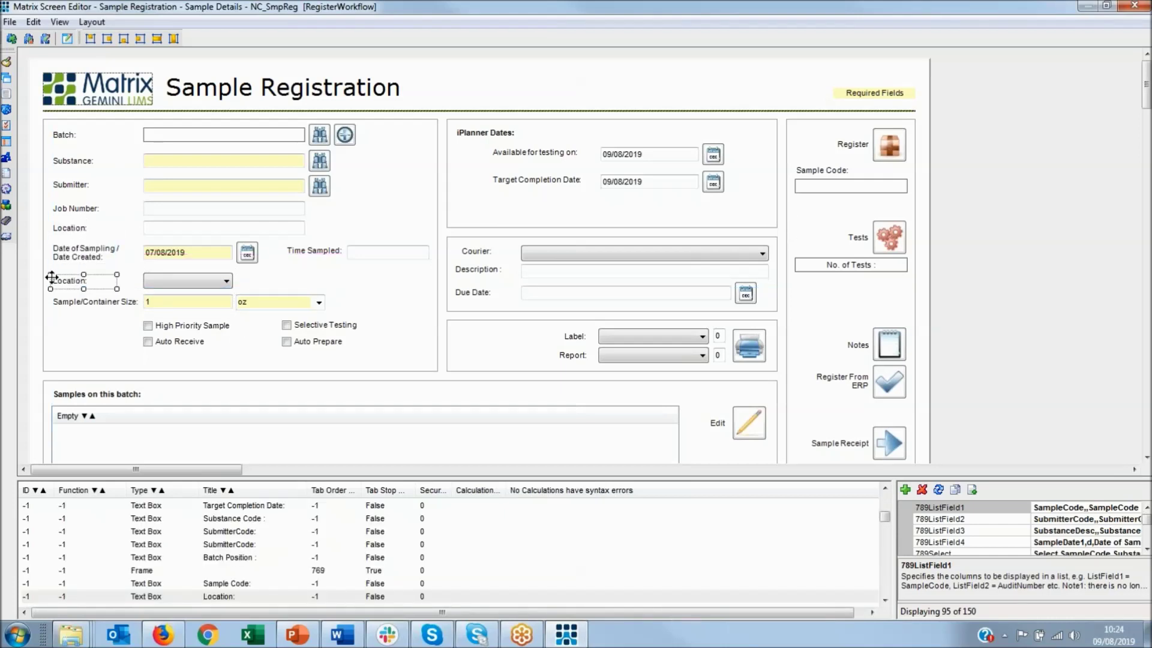
double_click(54, 281)
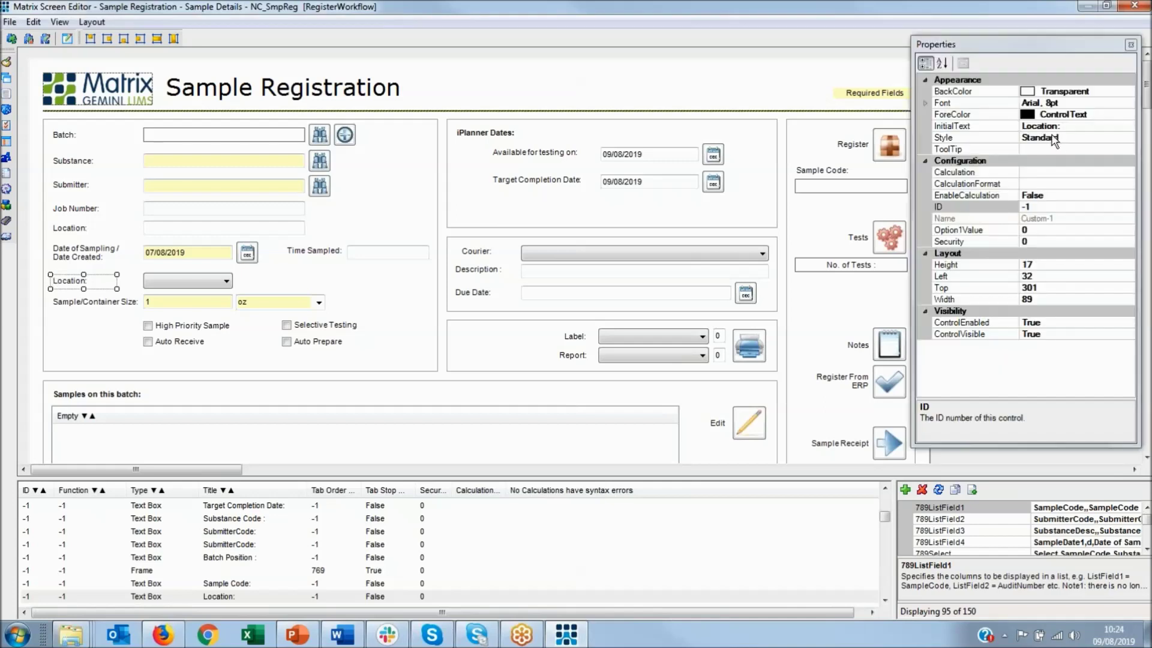
click(1036, 128)
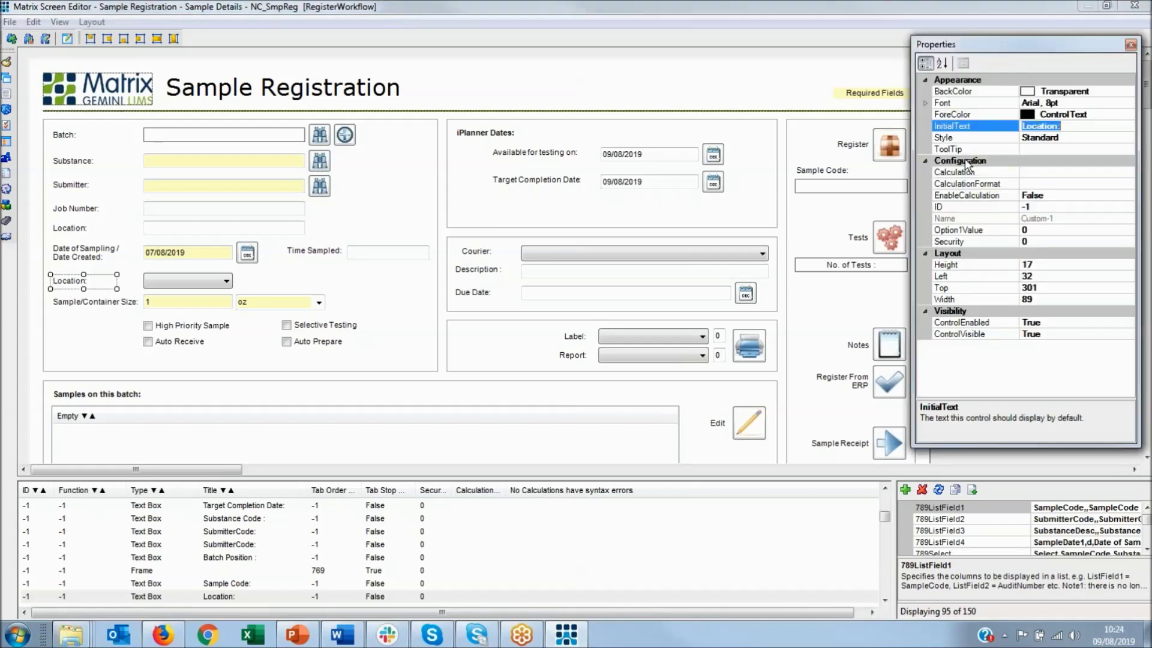
text(Ww)
click(1131, 45)
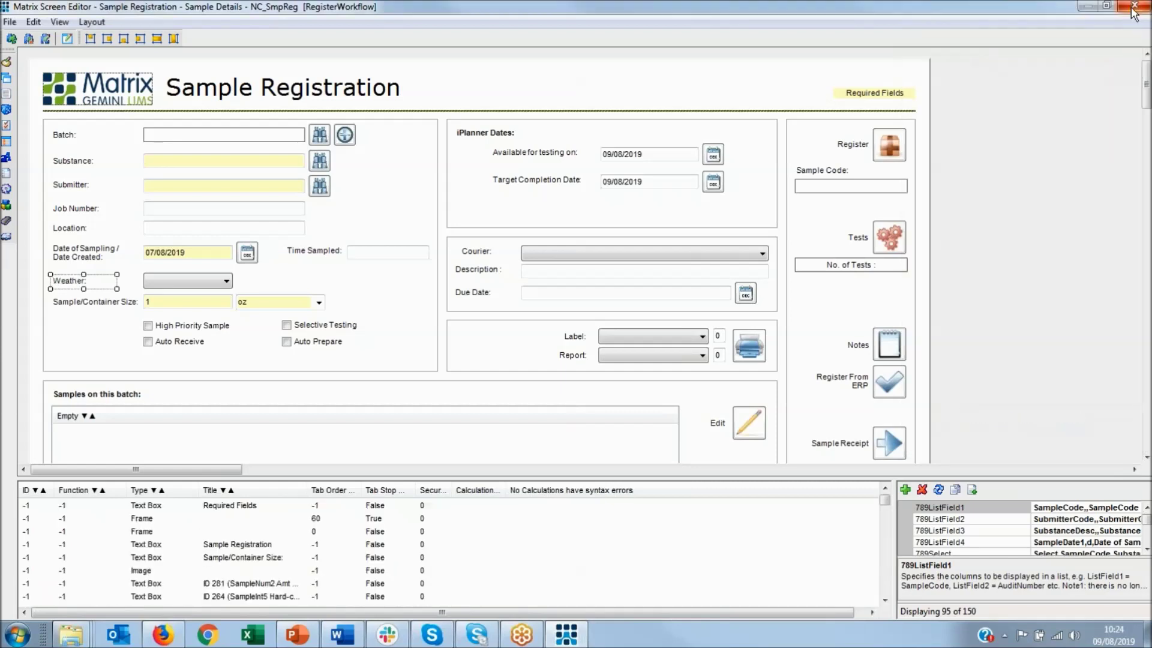
click(1132, 9)
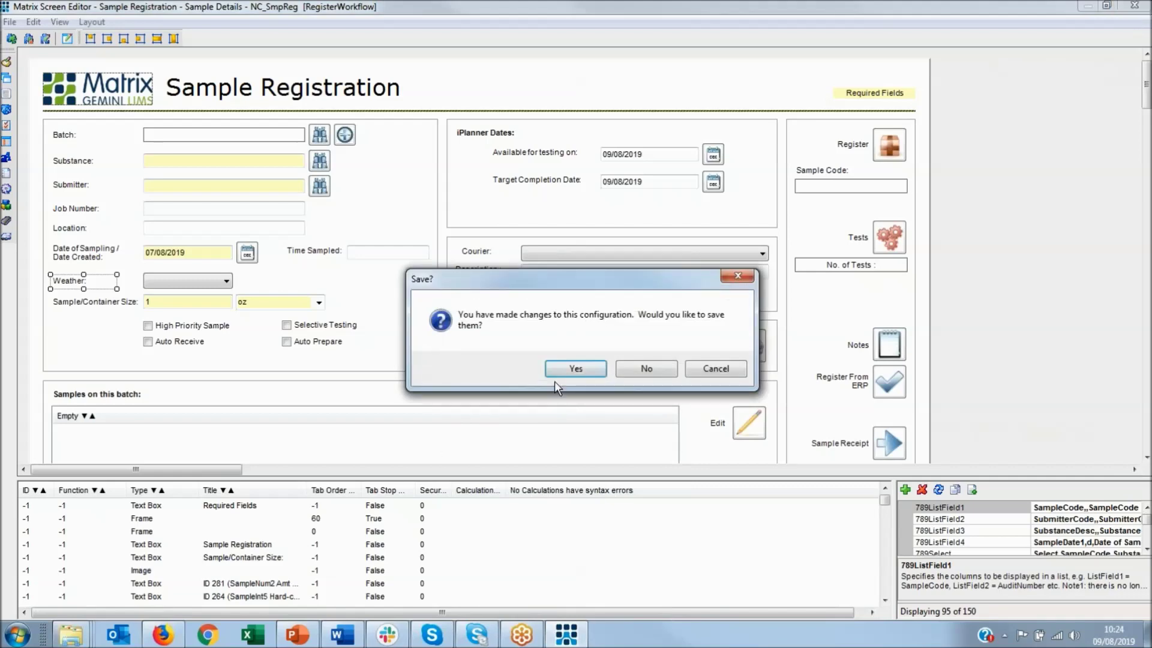
Step: Save the configuration changes and choose Misty from the Weather drop-down on the live form
click(567, 364)
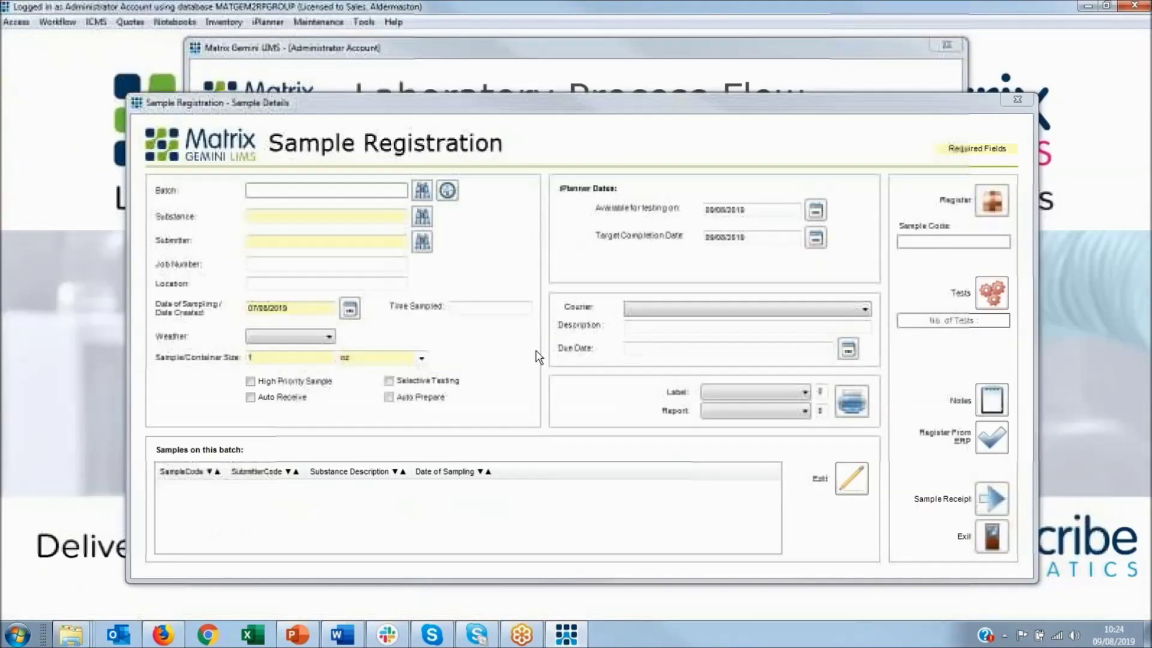
click(324, 336)
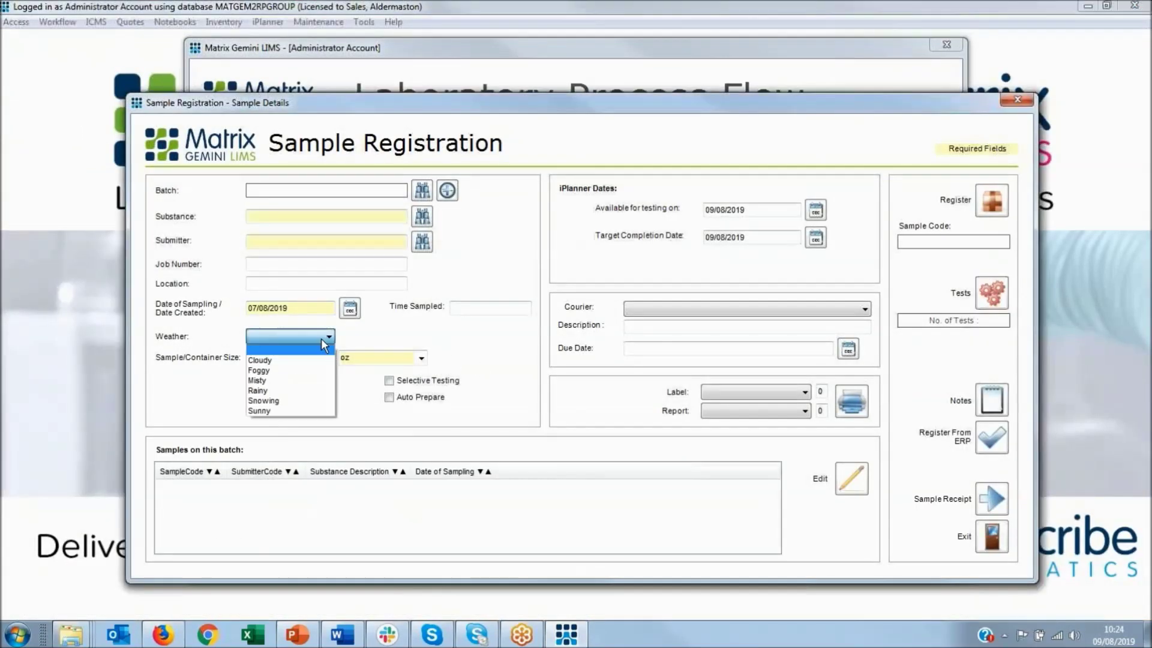
click(302, 382)
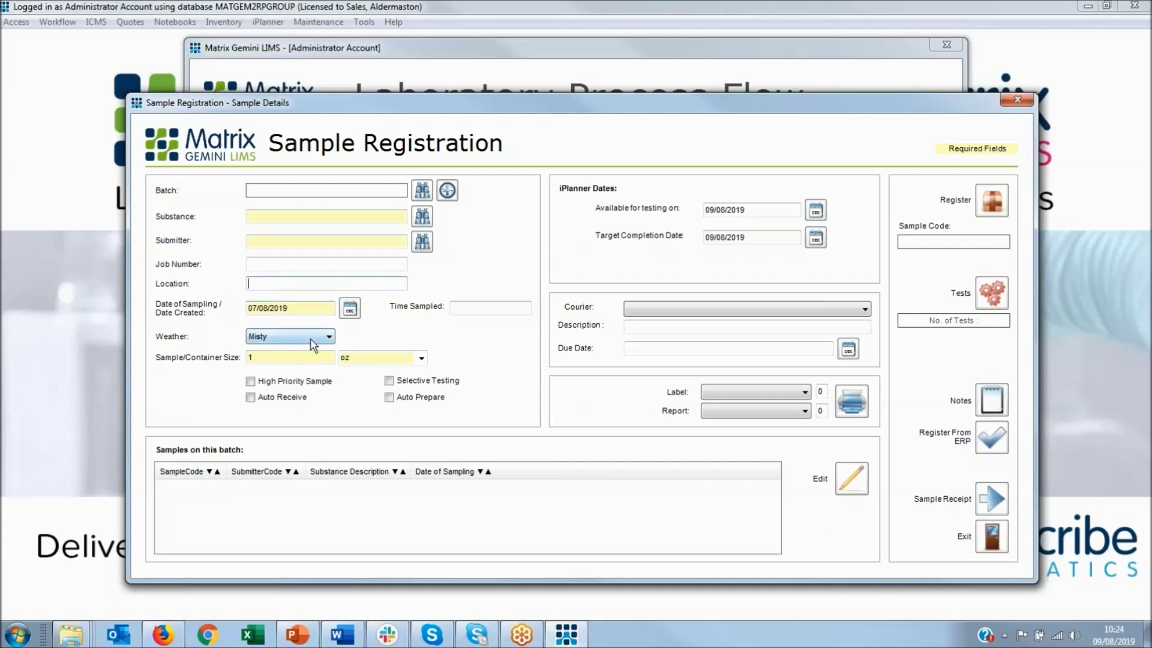
text(Rib)
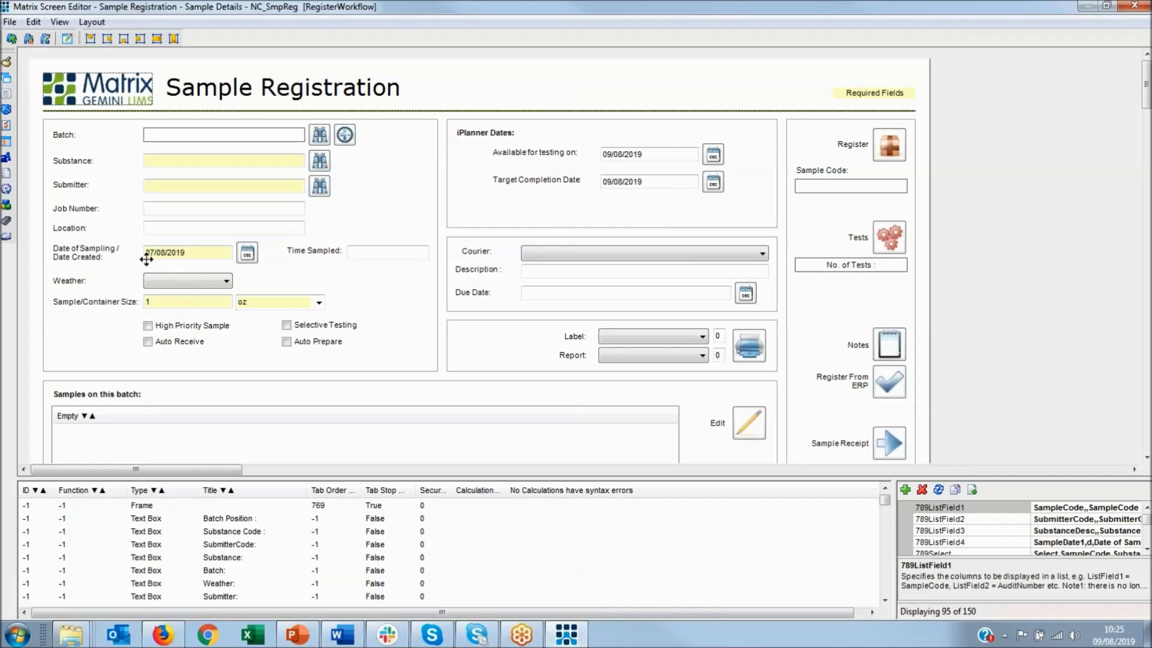
Step: Shift the Weather caption and drop-down right under Time Sampled, then align and narrow the caption
click(78, 280)
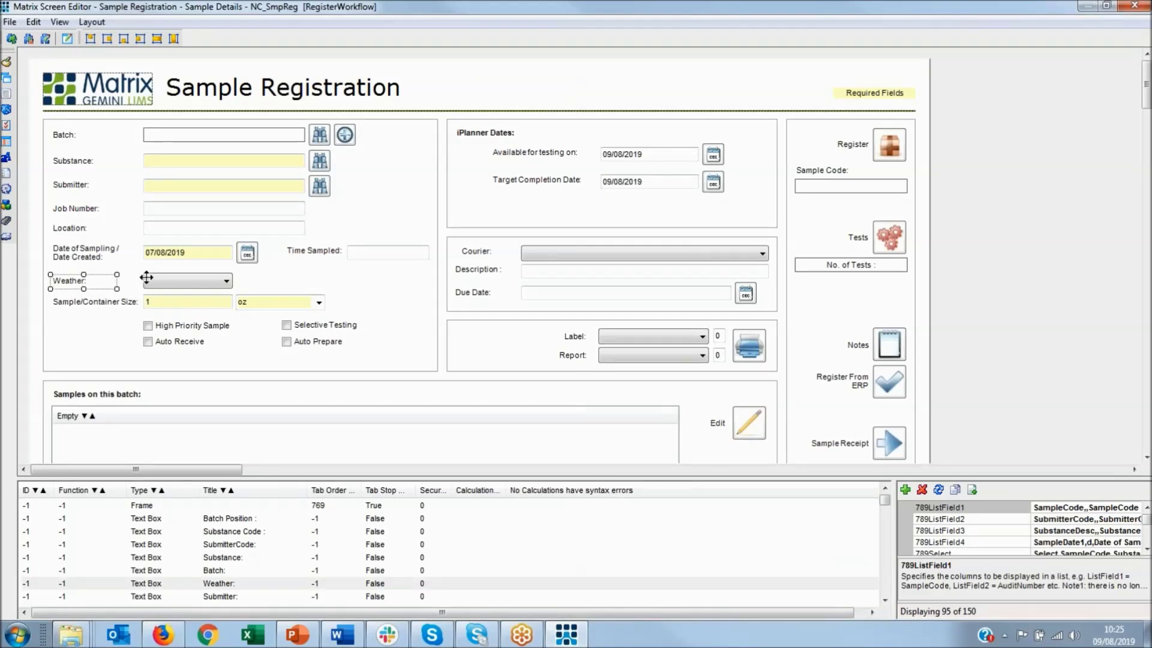
drag(147, 277, 345, 282)
click(341, 284)
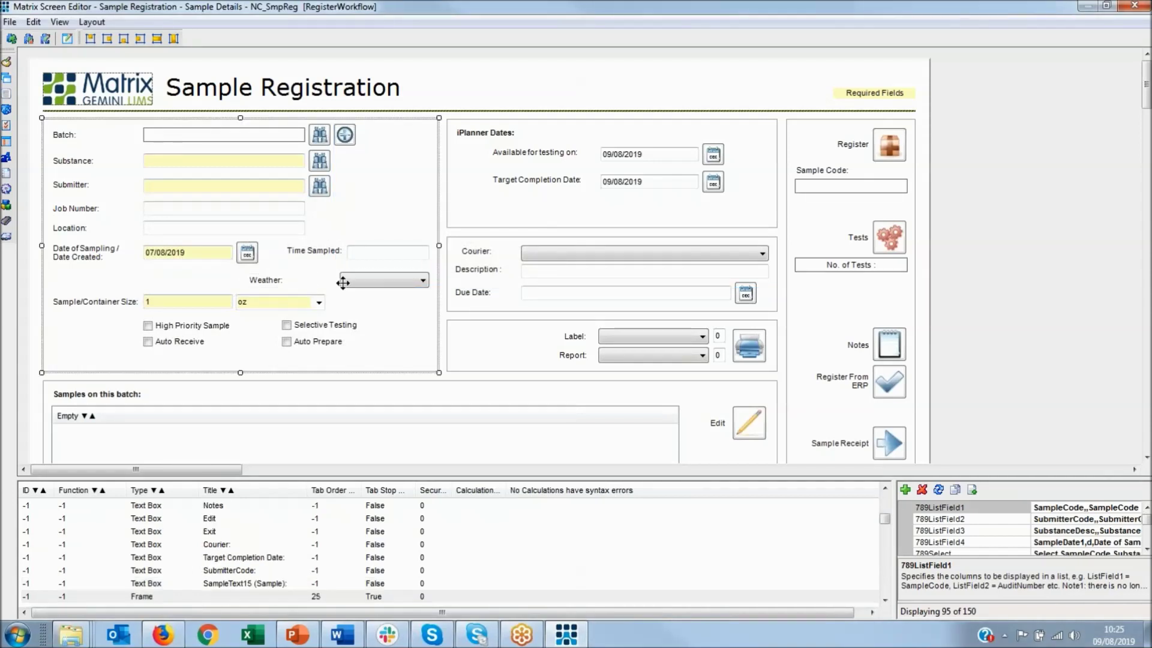
click(343, 283)
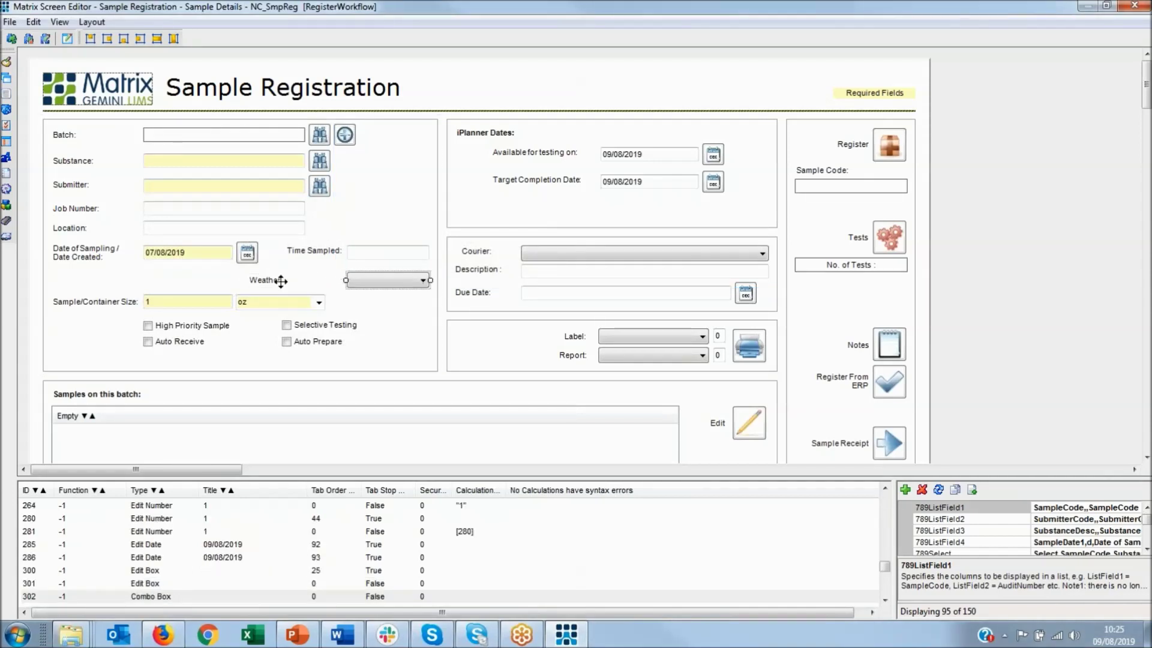
drag(281, 281, 304, 283)
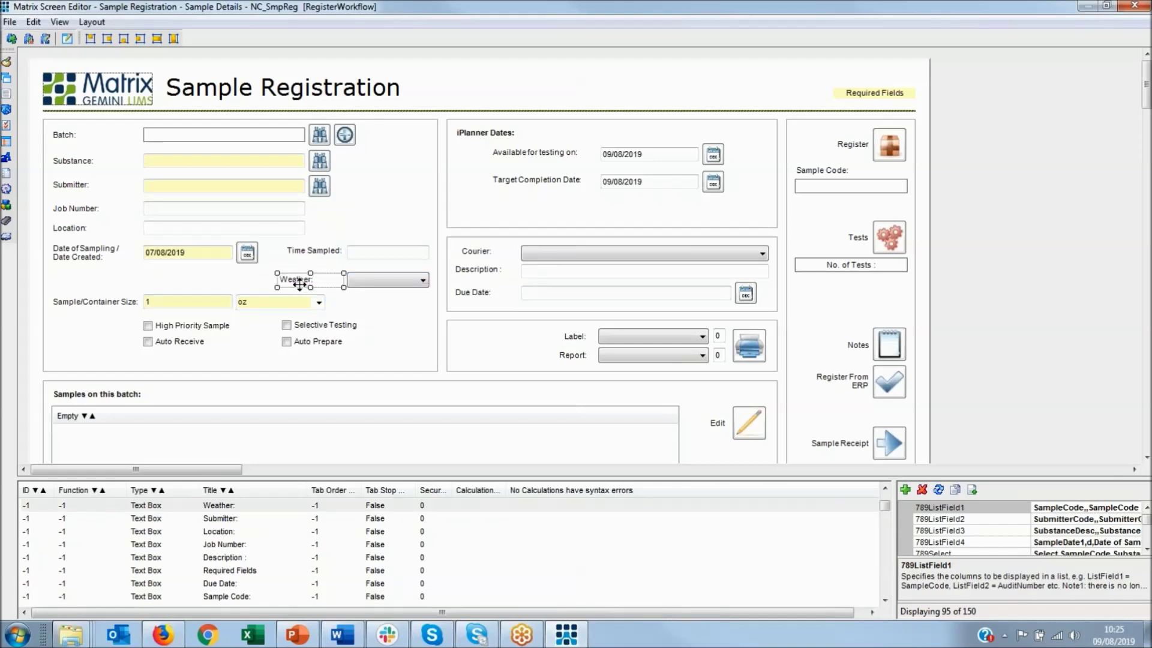
mouse_move(277, 288)
mouse_down()
mouse_move(305, 281)
mouse_move(299, 287)
mouse_up()
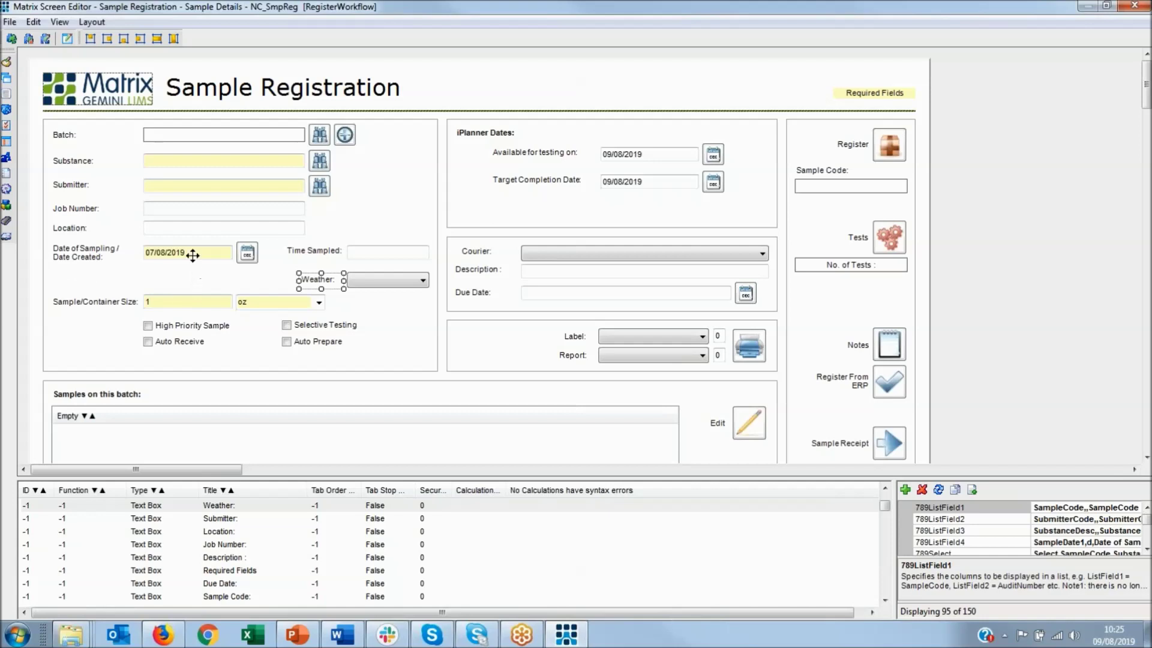
Step: Add SampleDate2 (control 221) to the form, found by filtering on 'sample date'
click(199, 283)
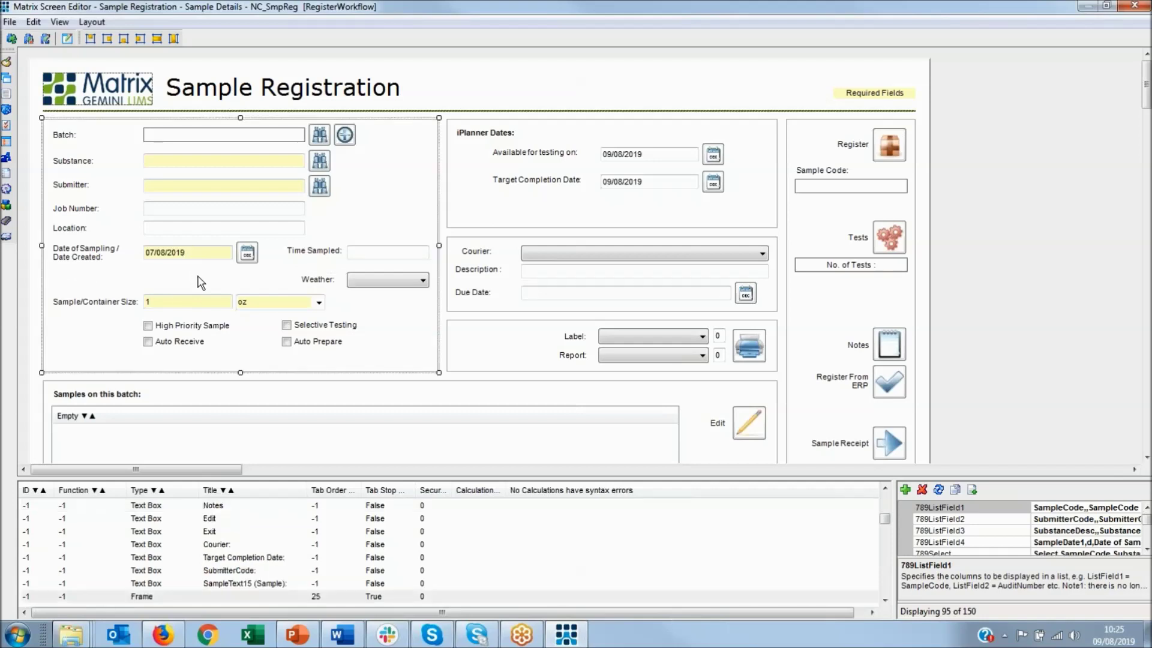
click(12, 39)
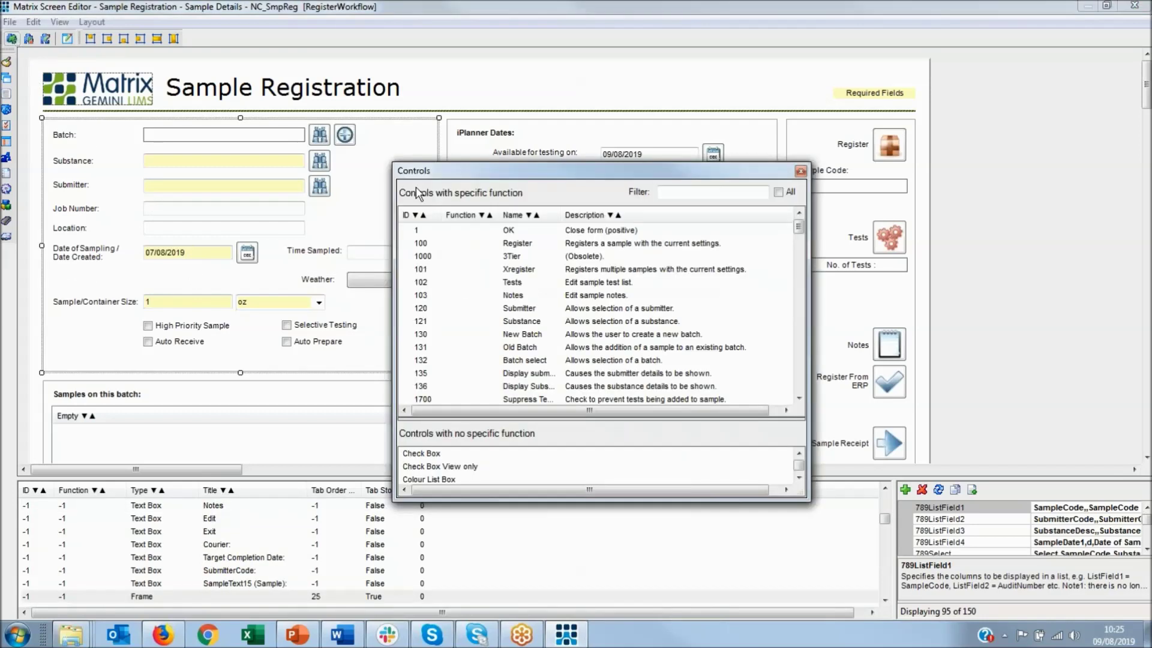
click(665, 192)
text(sample date)
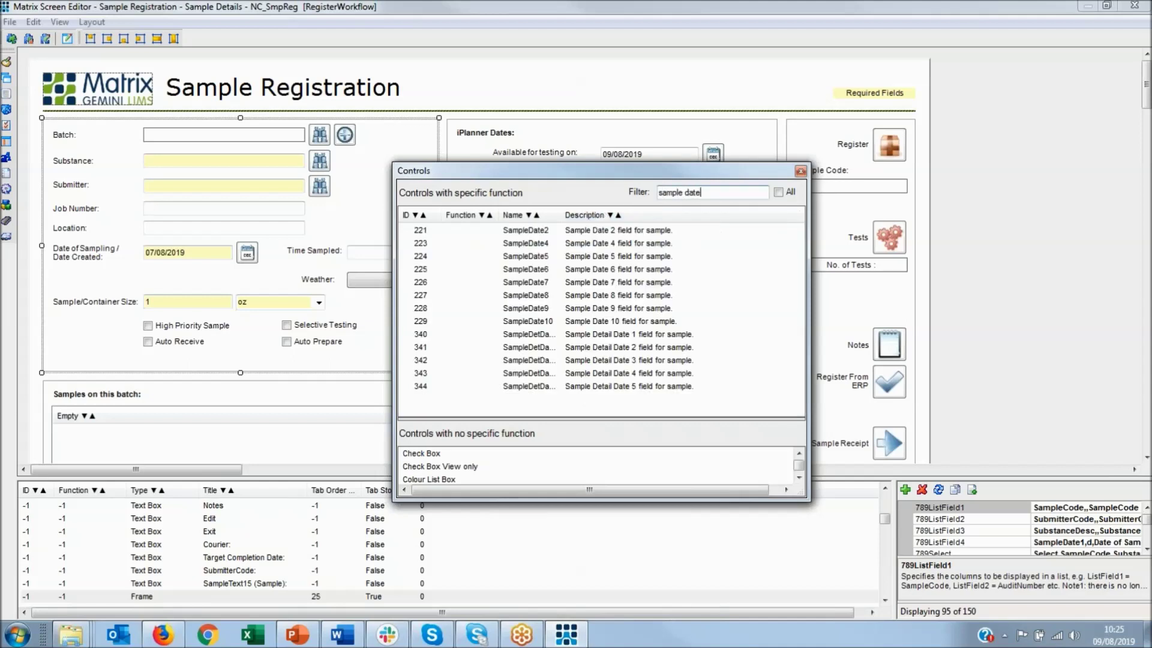
drag(633, 230, 150, 272)
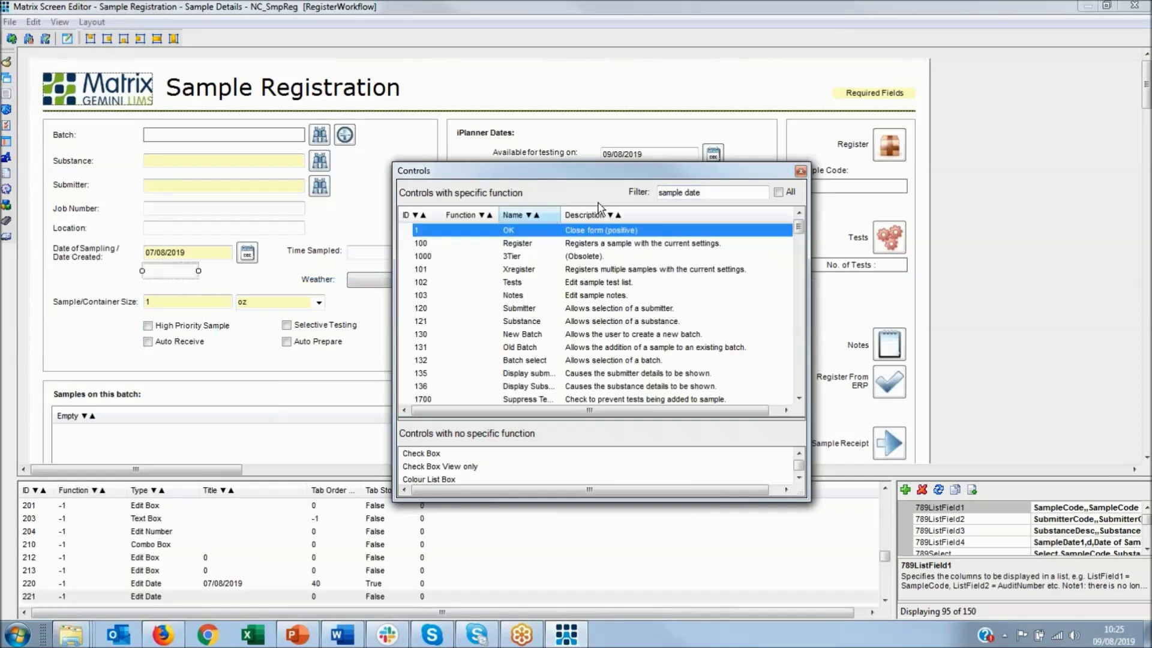
click(800, 171)
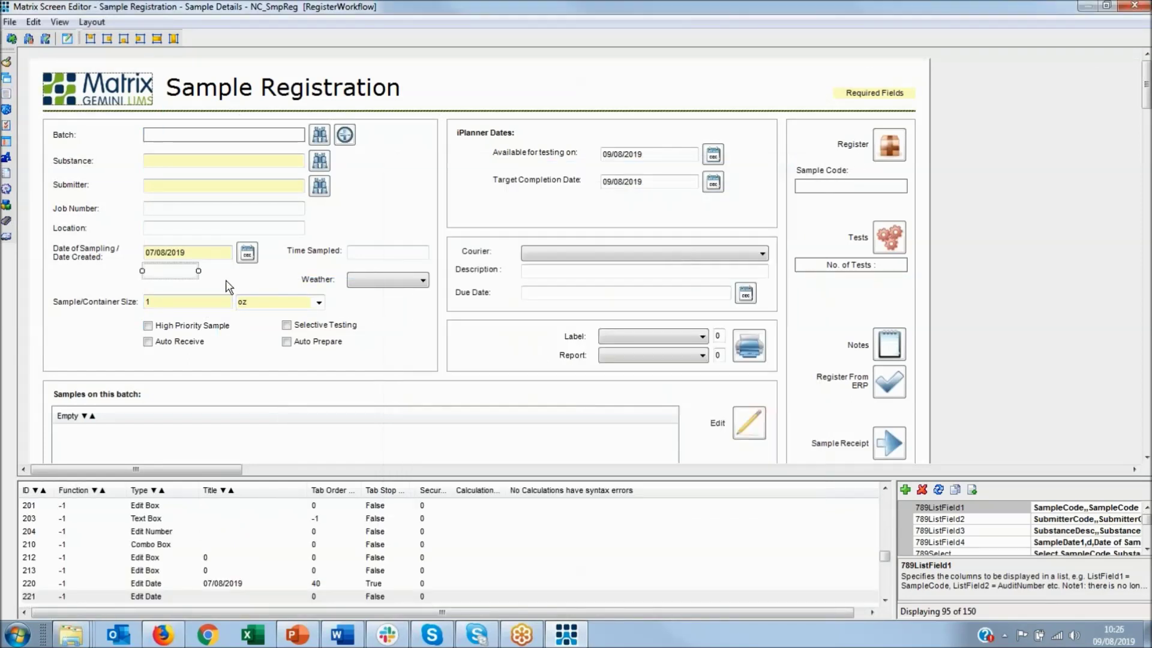
drag(202, 271, 251, 284)
Step: Change the new calendar button's Option1Value from 220 to 221 to link it to SampleDate2
double_click(215, 281)
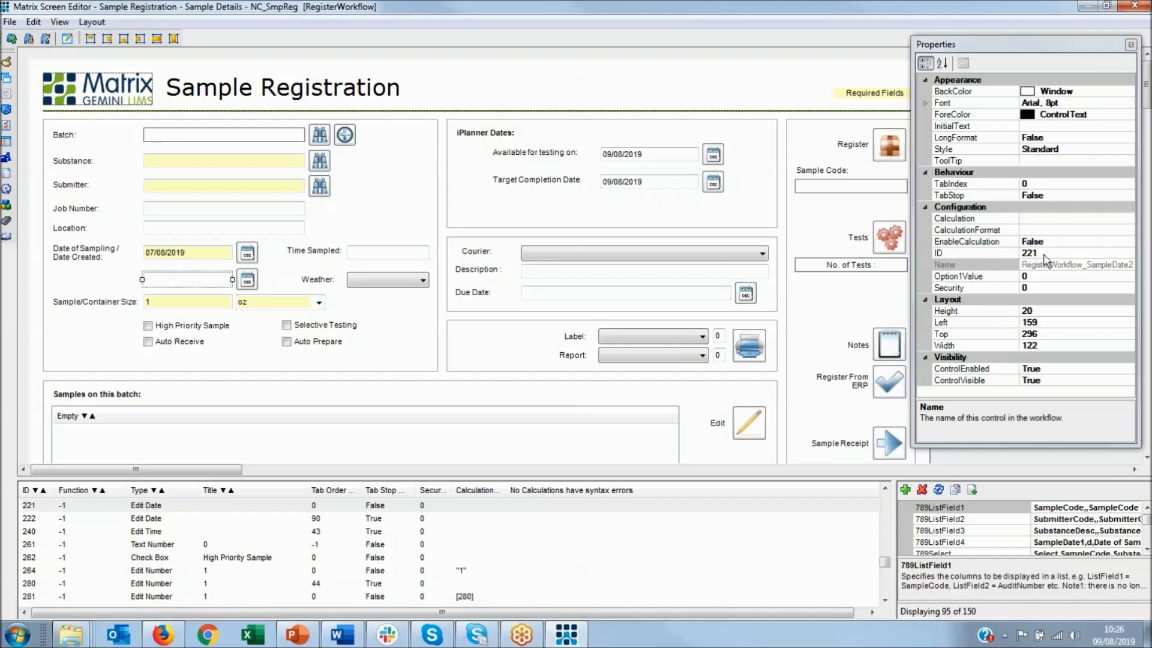
click(1131, 44)
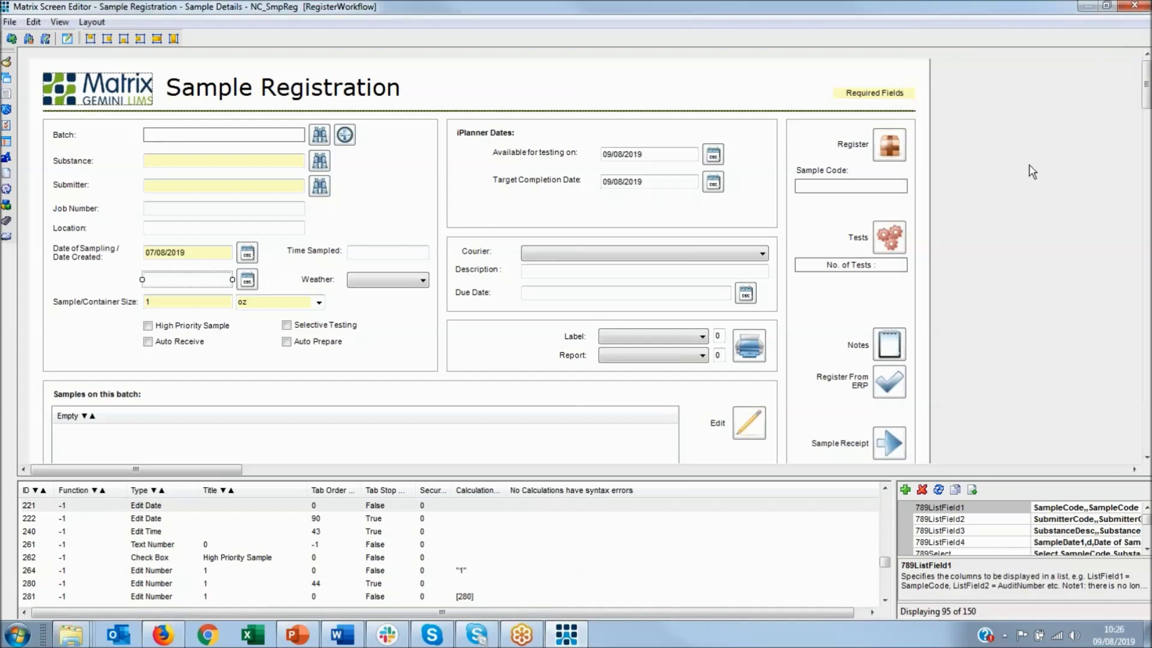
click(246, 280)
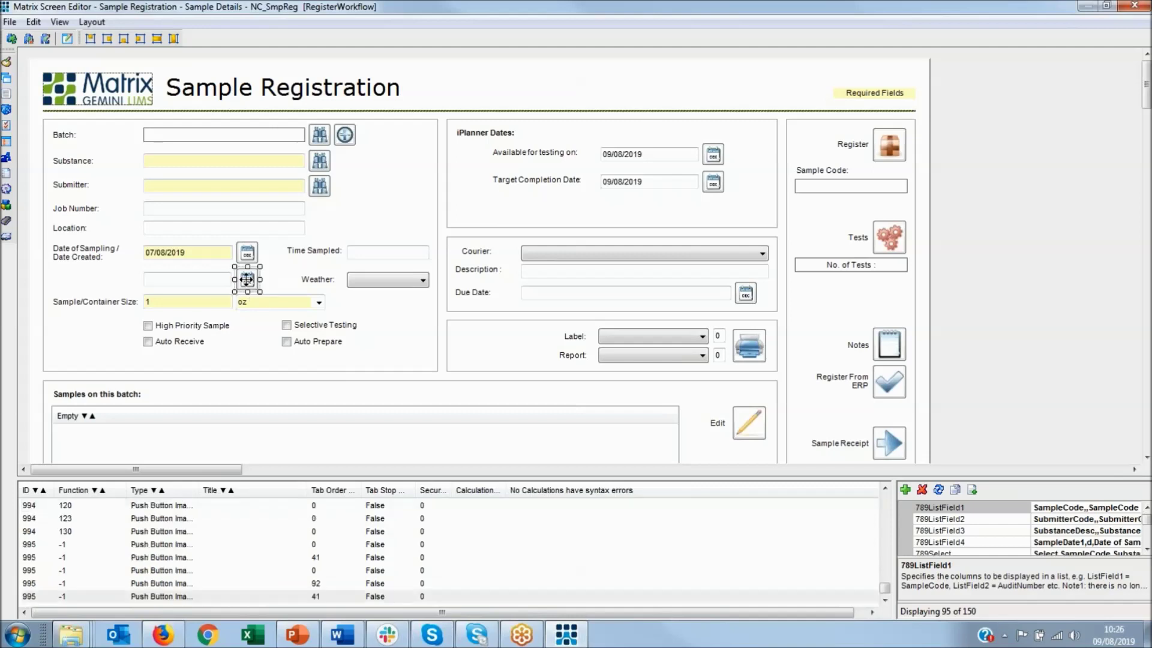
double_click(246, 279)
click(1053, 345)
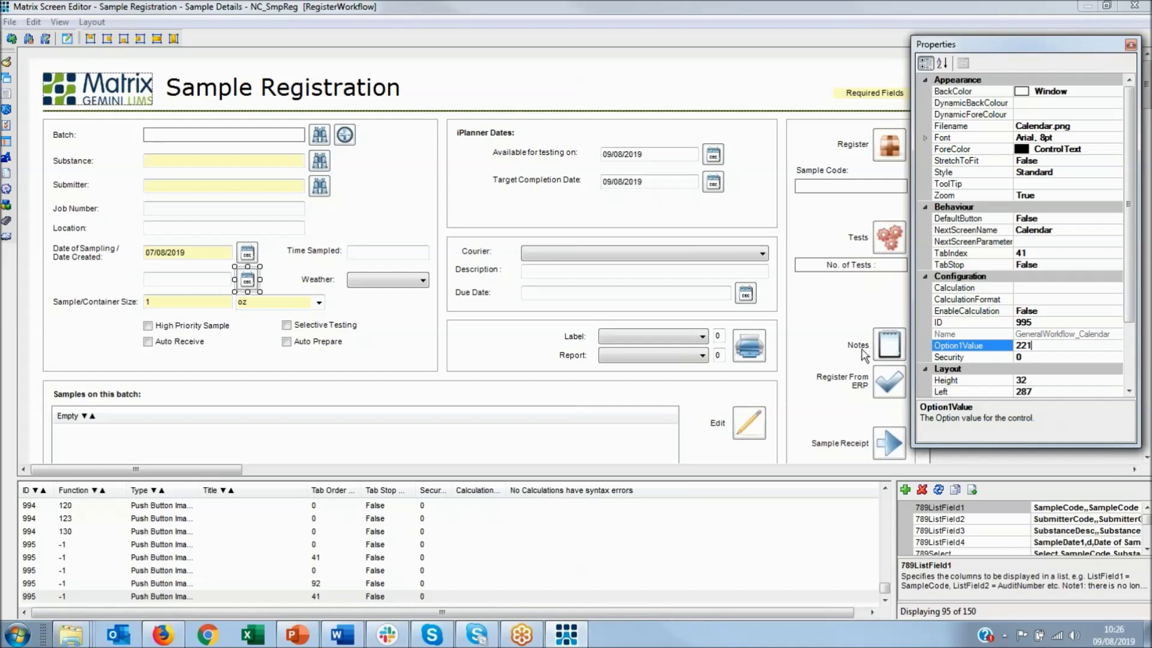
click(1131, 45)
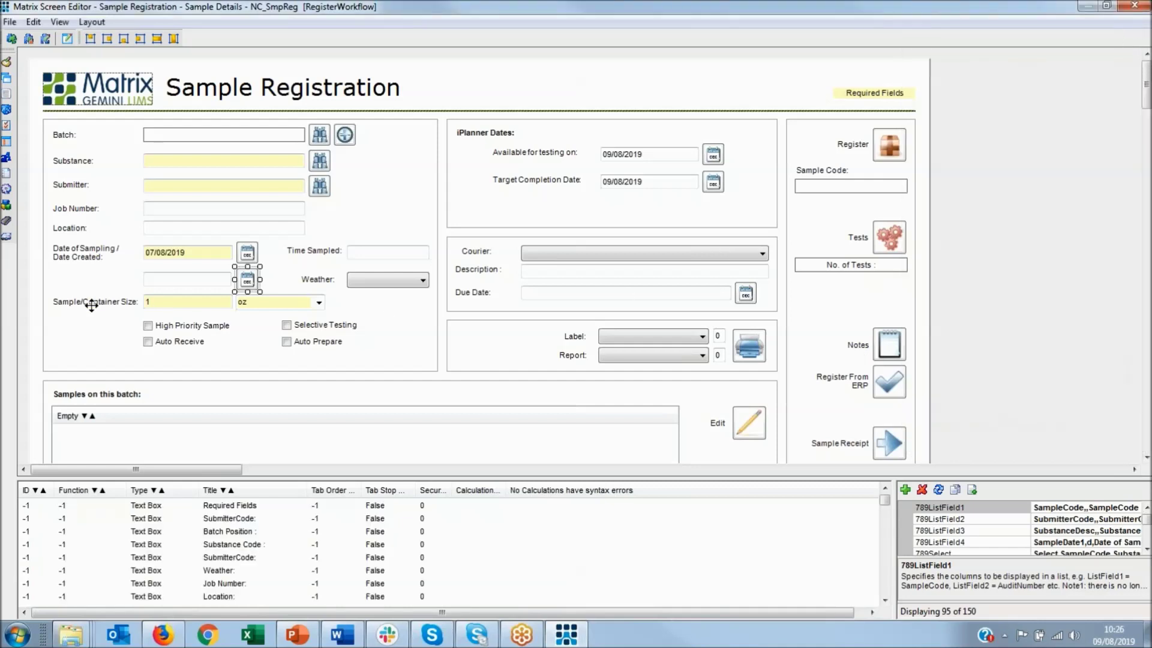
Step: Rename the 'Date of Sampling / Date Created:' caption to 'Sampling Date:' and duplicate it
click(94, 281)
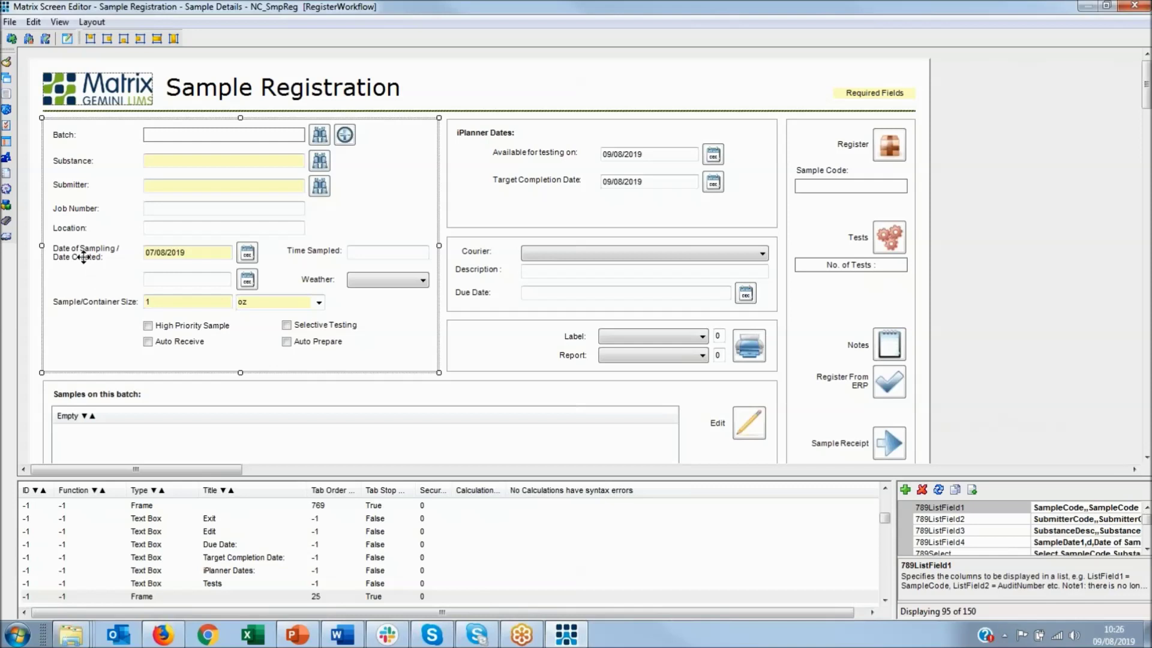
double_click(84, 258)
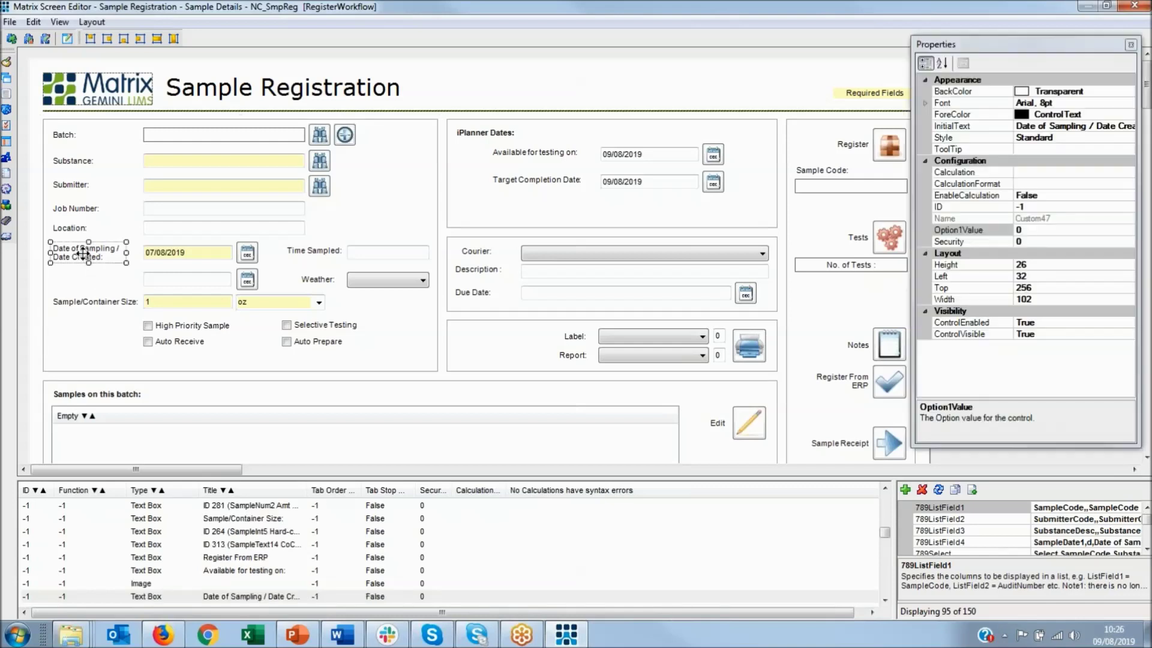
click(1078, 125)
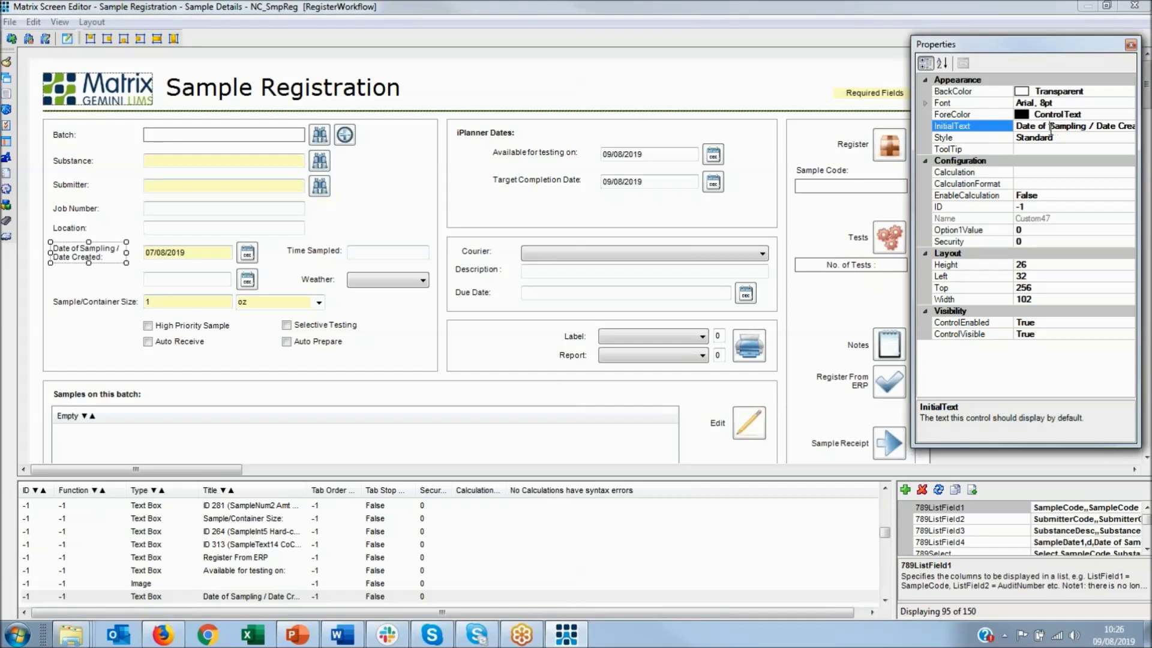
drag(1049, 126, 992, 133)
key(BackSpace)
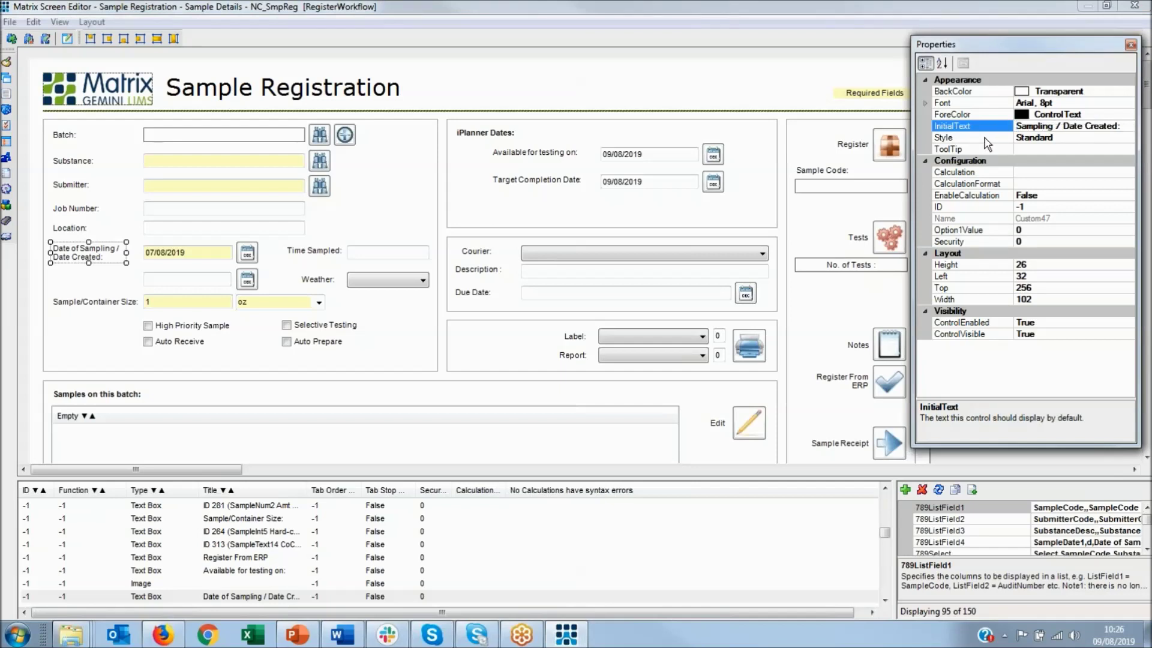
key(ctrl+Right)
key(shift+End)
key(Delete)
text(Date:)
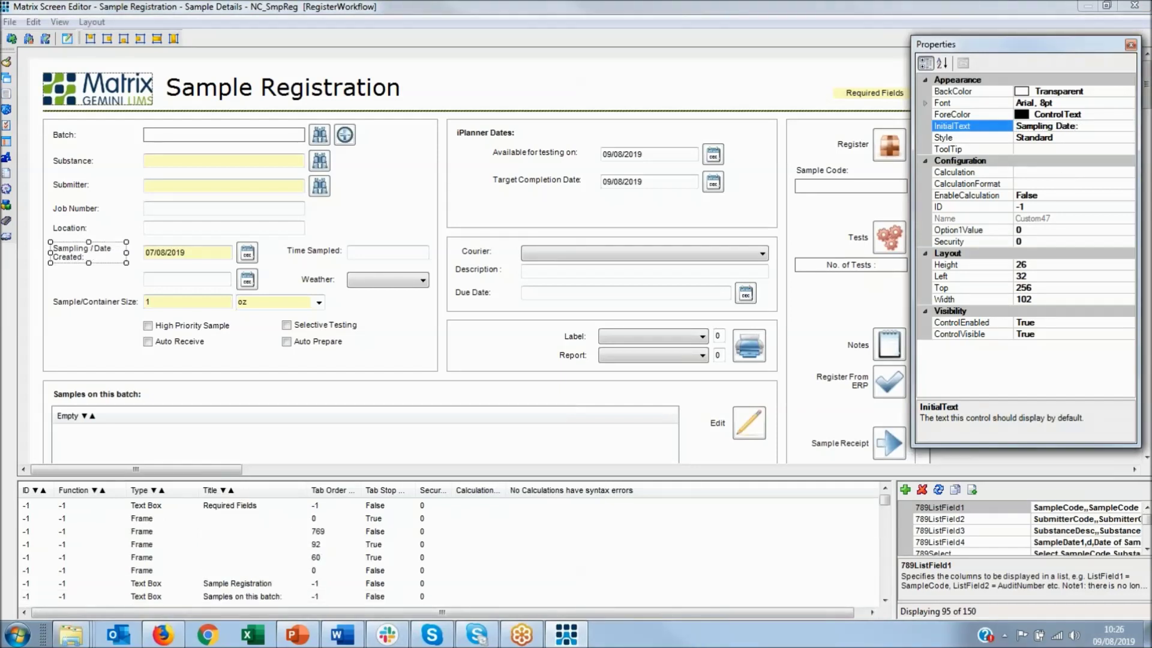
key(Return)
click(1131, 46)
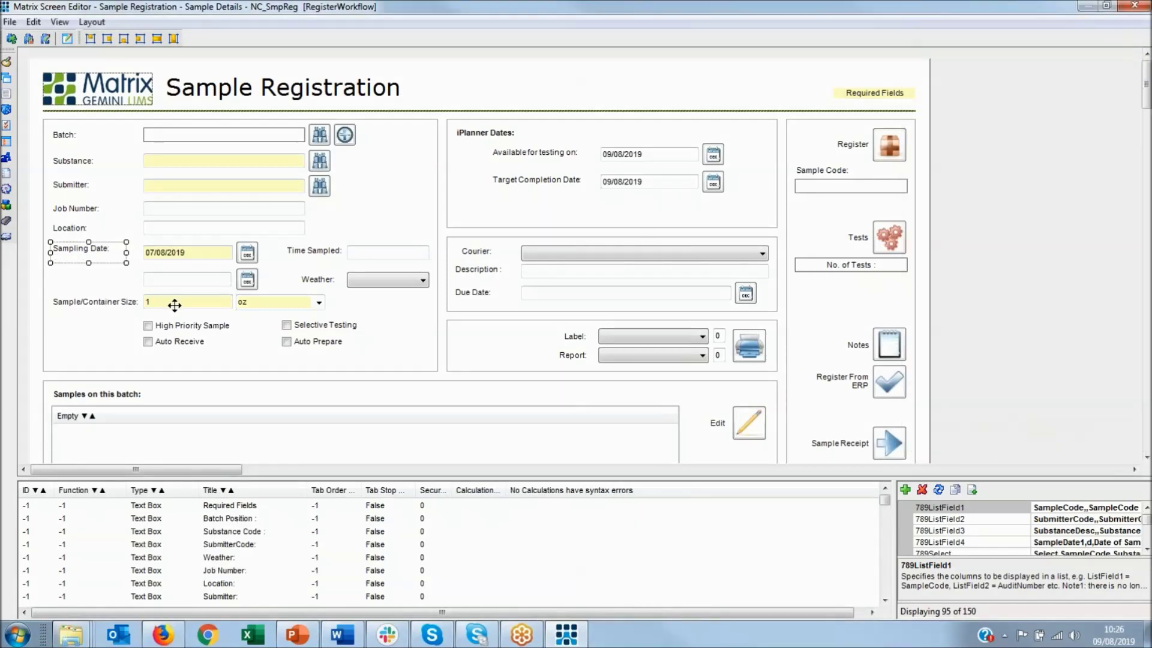
key(Right)
key(Down)
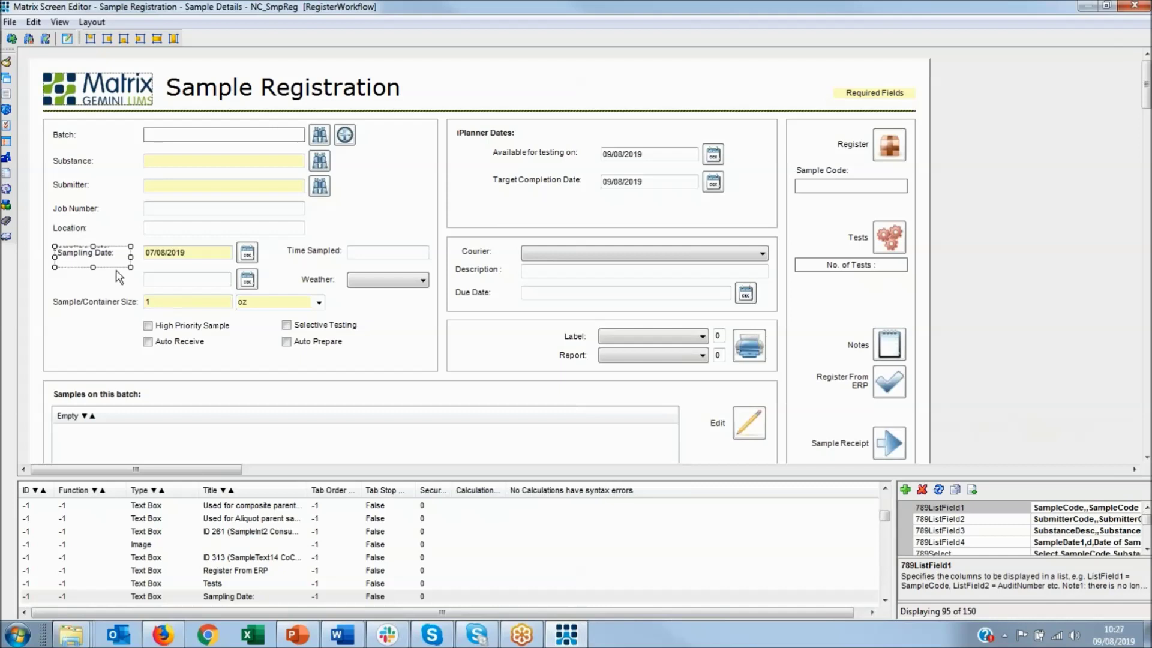
Step: Relabel the caption copy beside SampleDate2 as 'Registration Date:' and save the screen configuration
drag(111, 260, 109, 288)
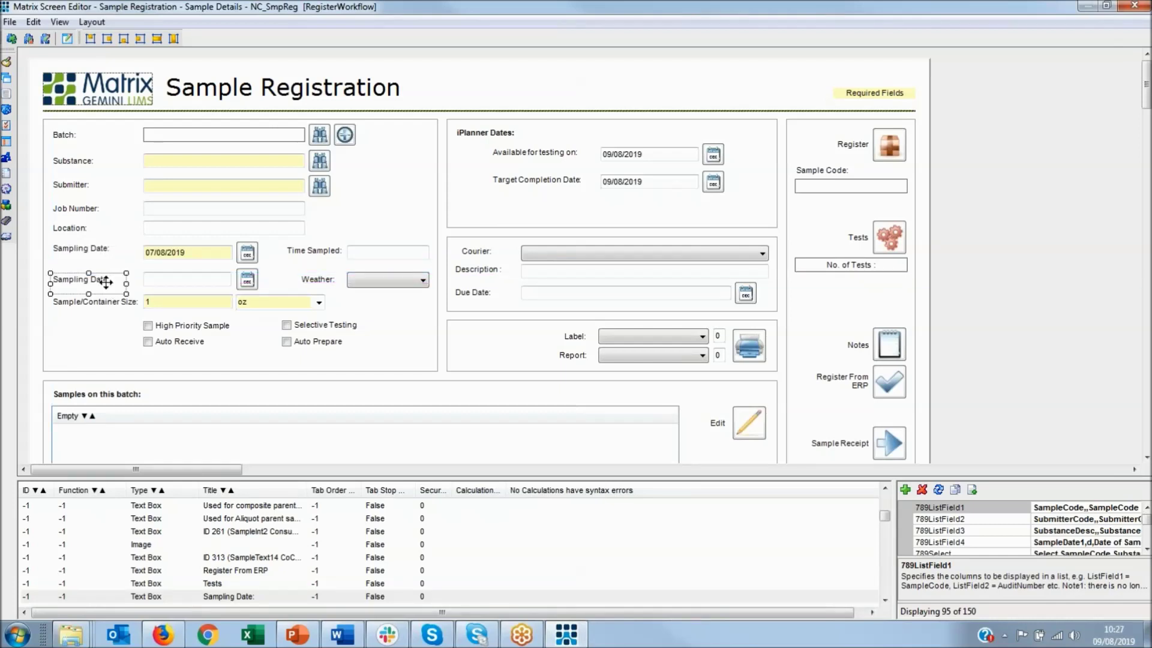
double_click(109, 278)
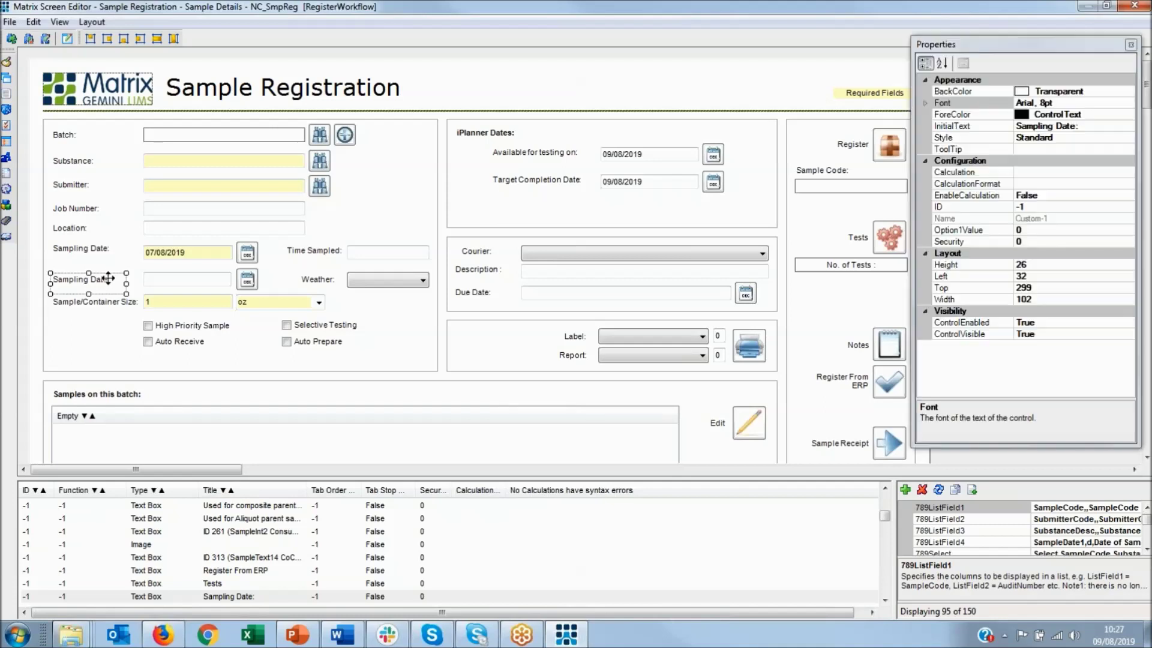
click(1023, 126)
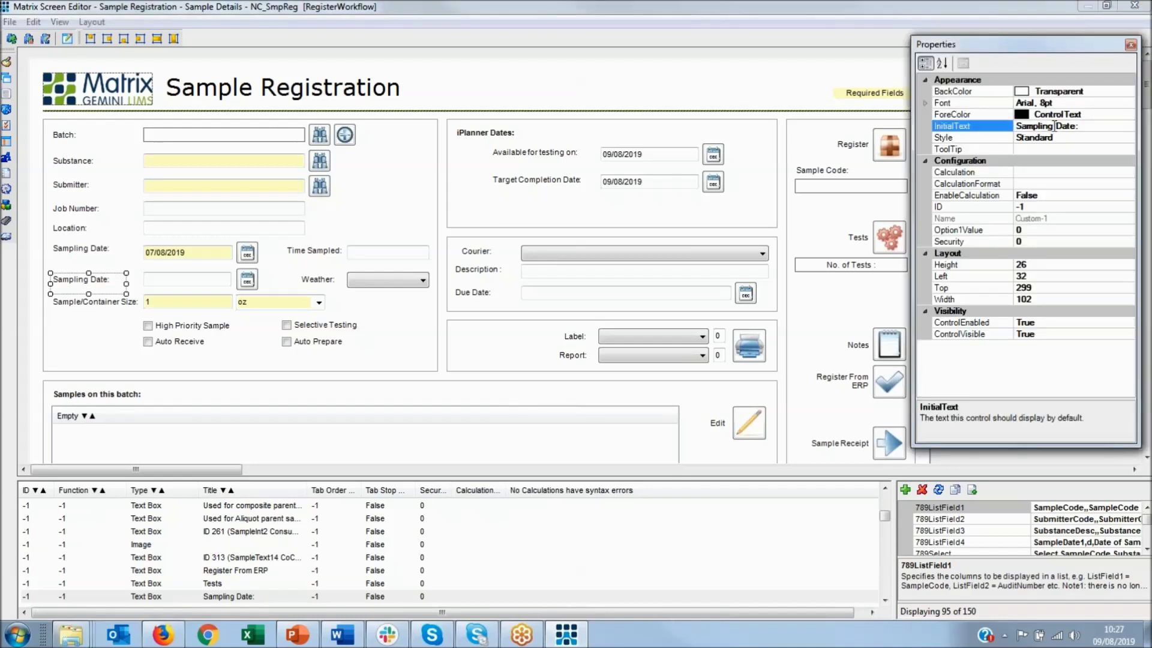
drag(1054, 126, 1015, 127)
text(REgos)
key(BackSpace)
key(BackSpace)
key(BackSpace)
key(BackSpace)
text(egistration)
click(1125, 105)
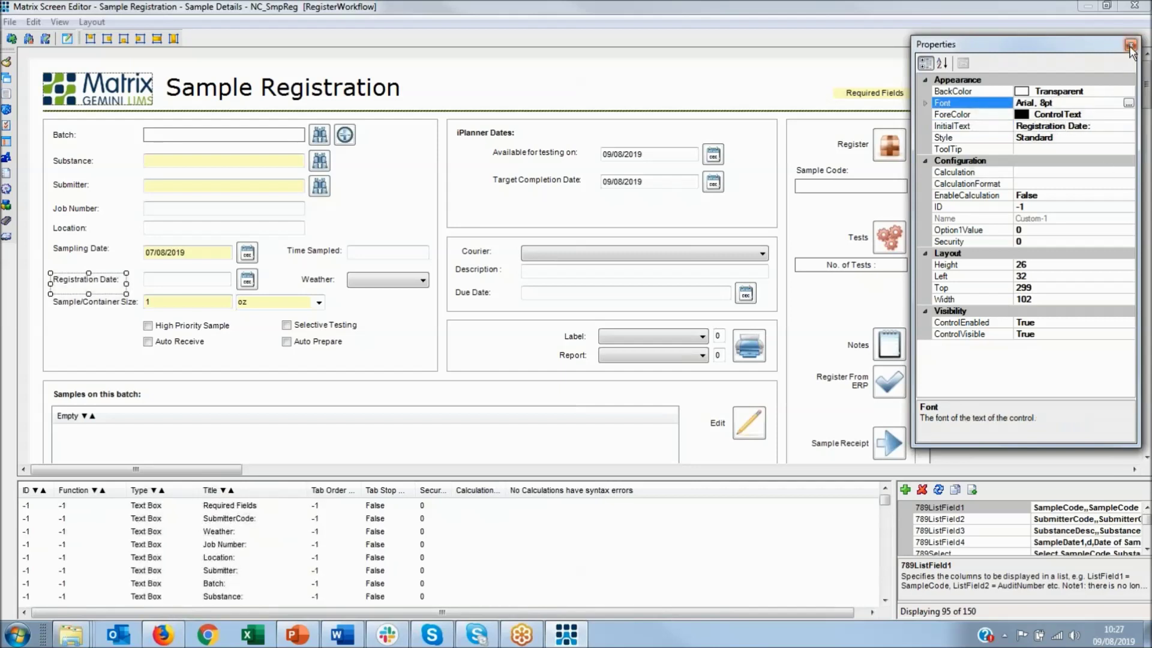
click(1130, 45)
click(1134, 7)
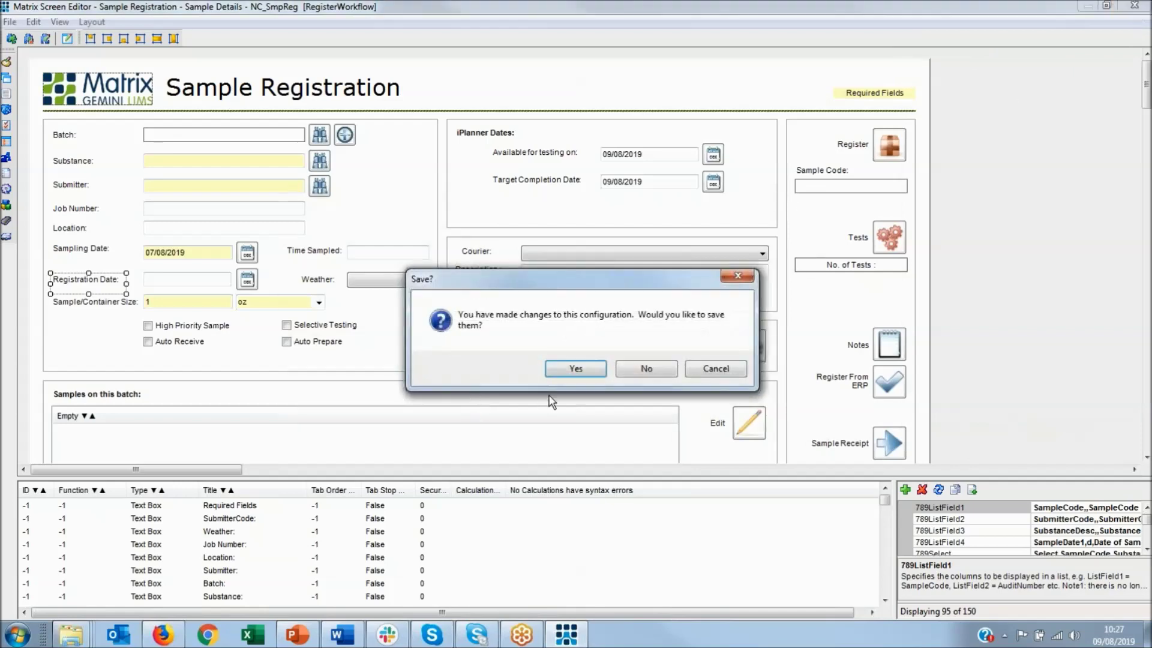
click(565, 372)
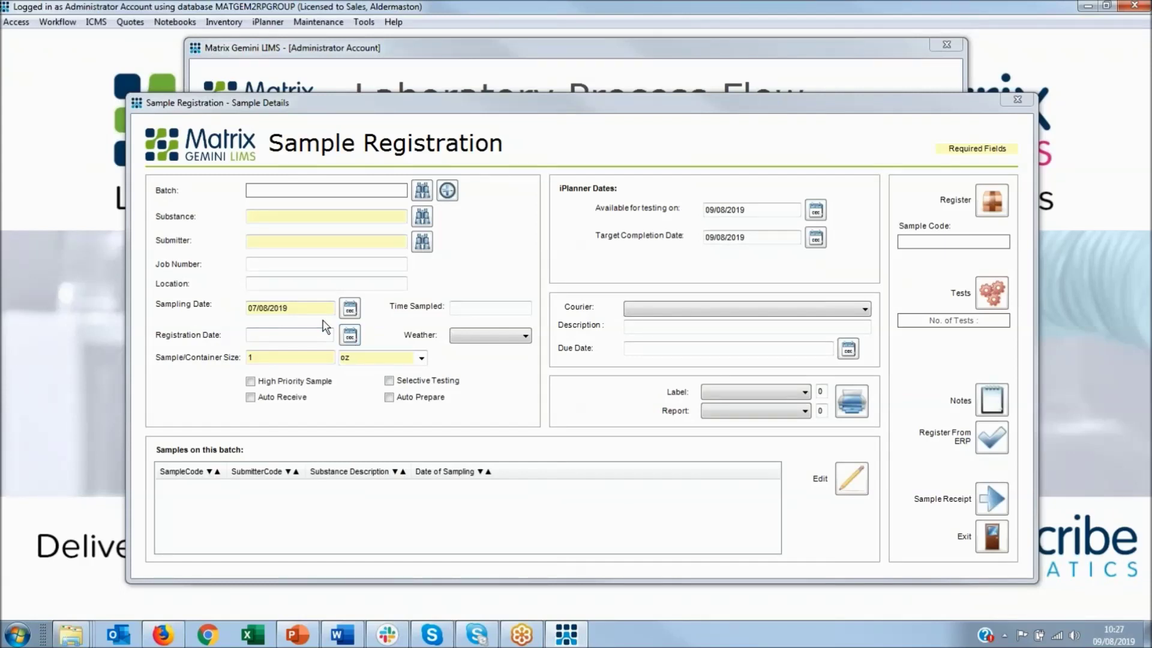
Step: Pick 30 July 2019 as Registration Date, clear it, then pick 8 August 2019 instead
click(354, 337)
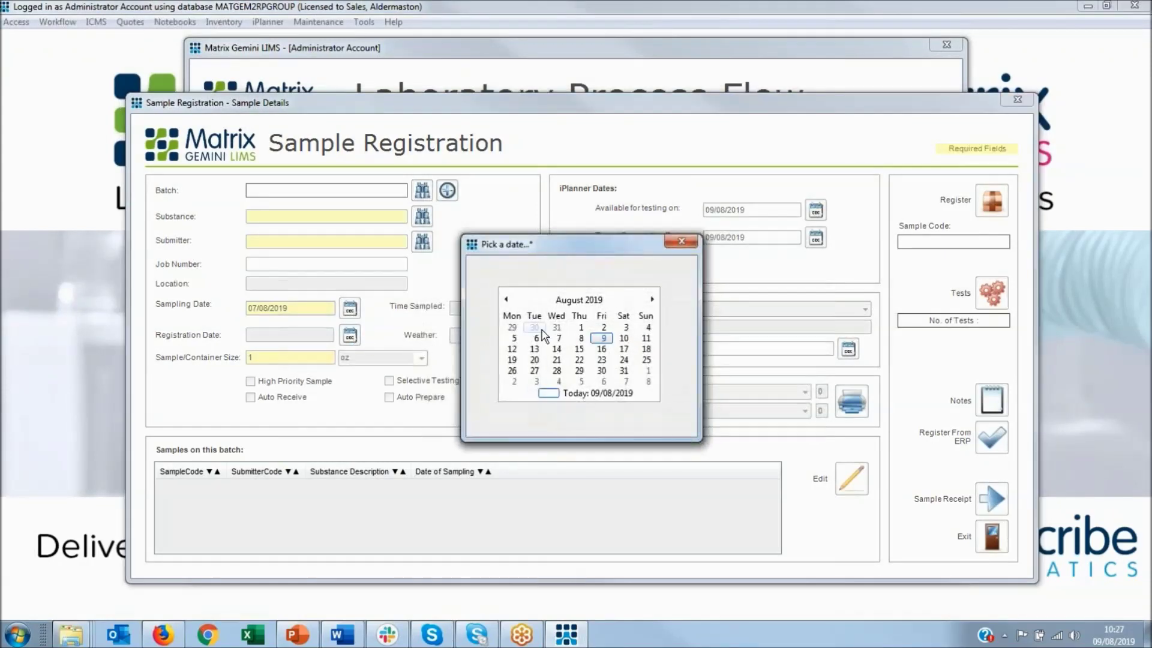
click(545, 333)
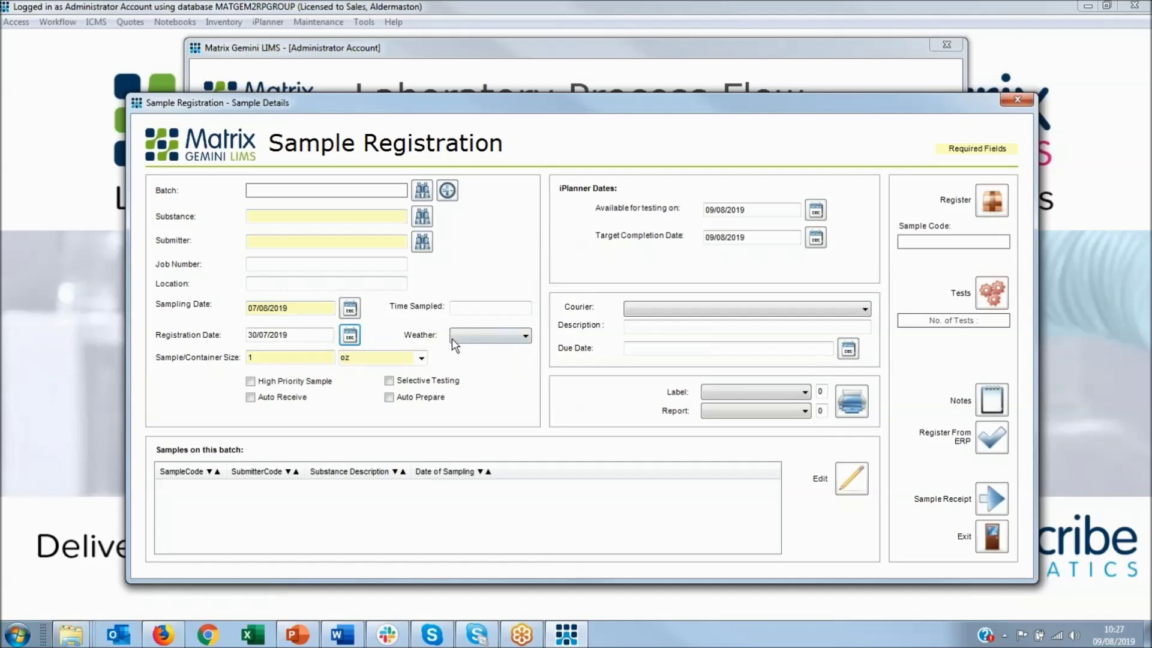
drag(331, 335, 240, 335)
key(Delete)
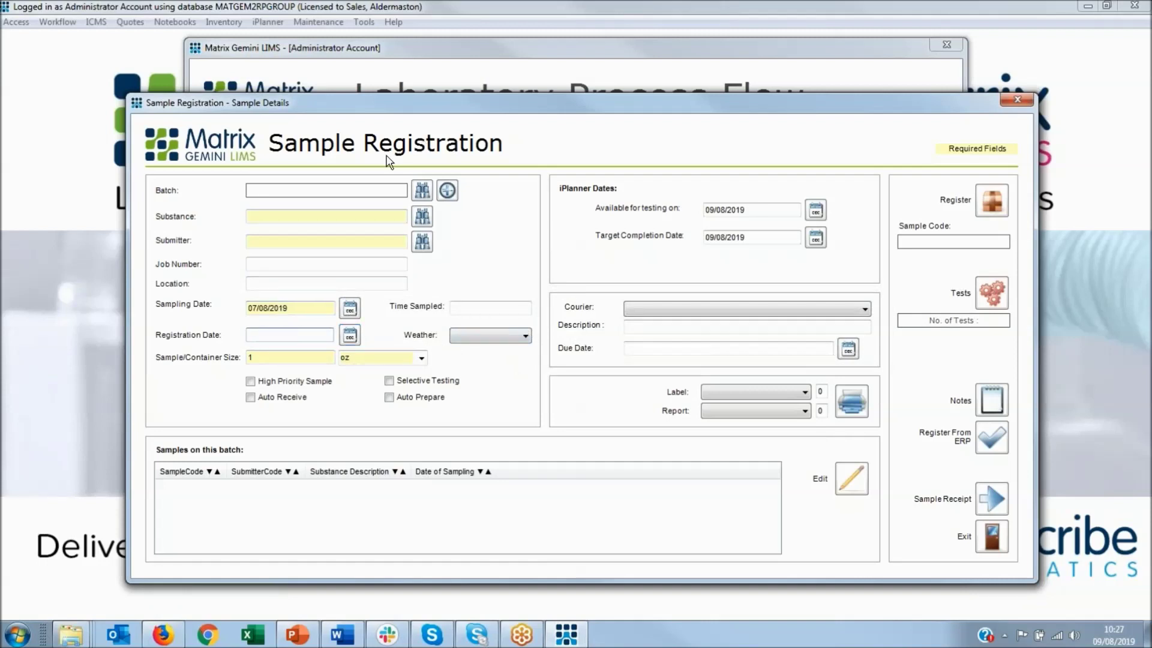
click(350, 335)
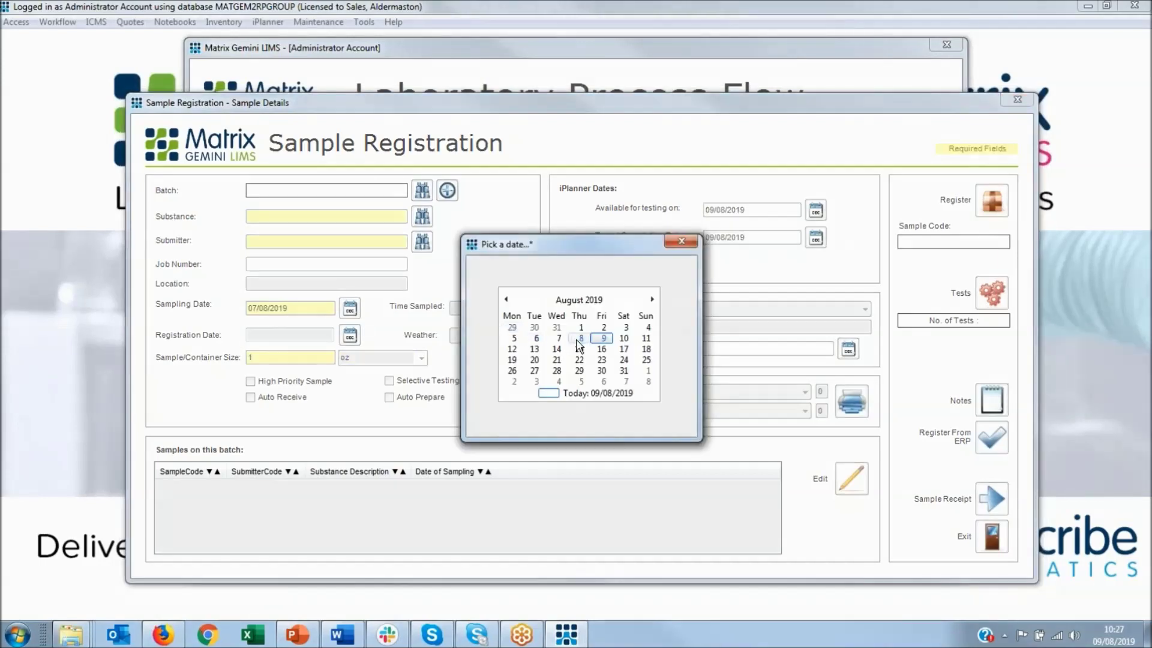
click(583, 339)
Step: Choose Misty from the Weather drop-down on the live form
click(505, 335)
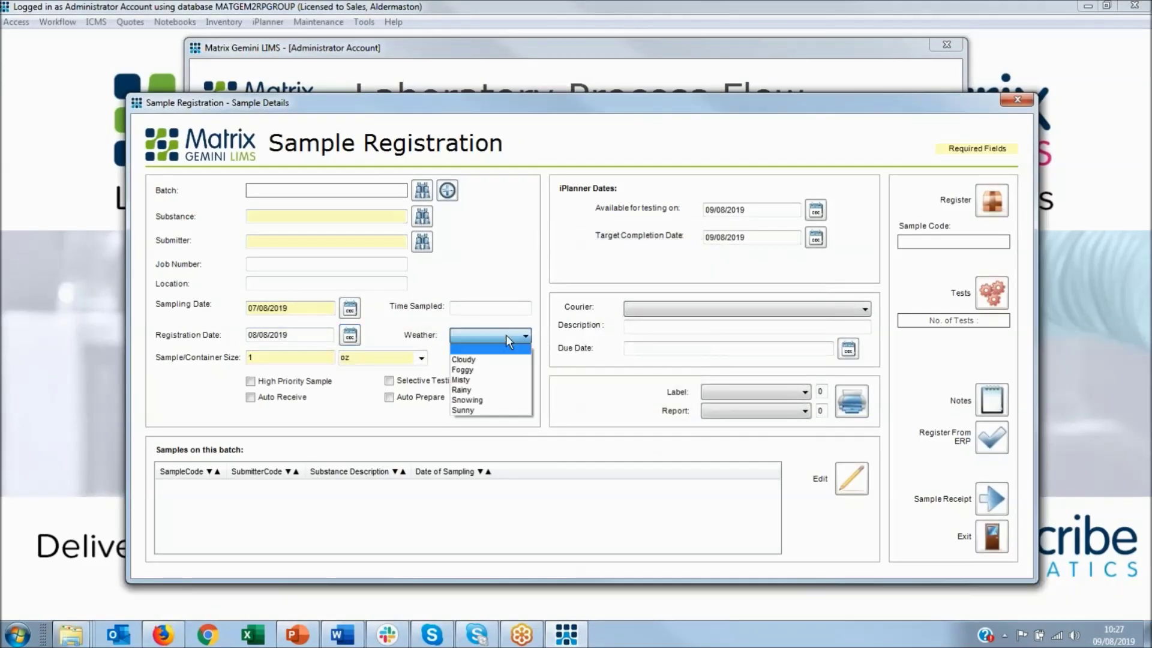
click(489, 380)
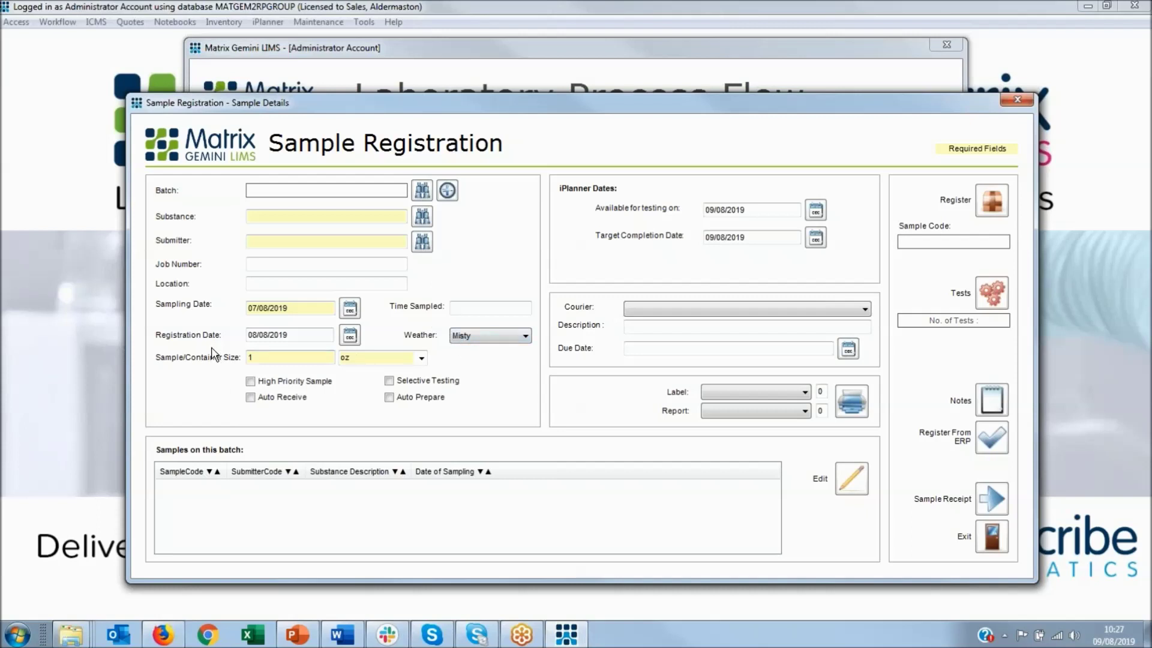
click(264, 335)
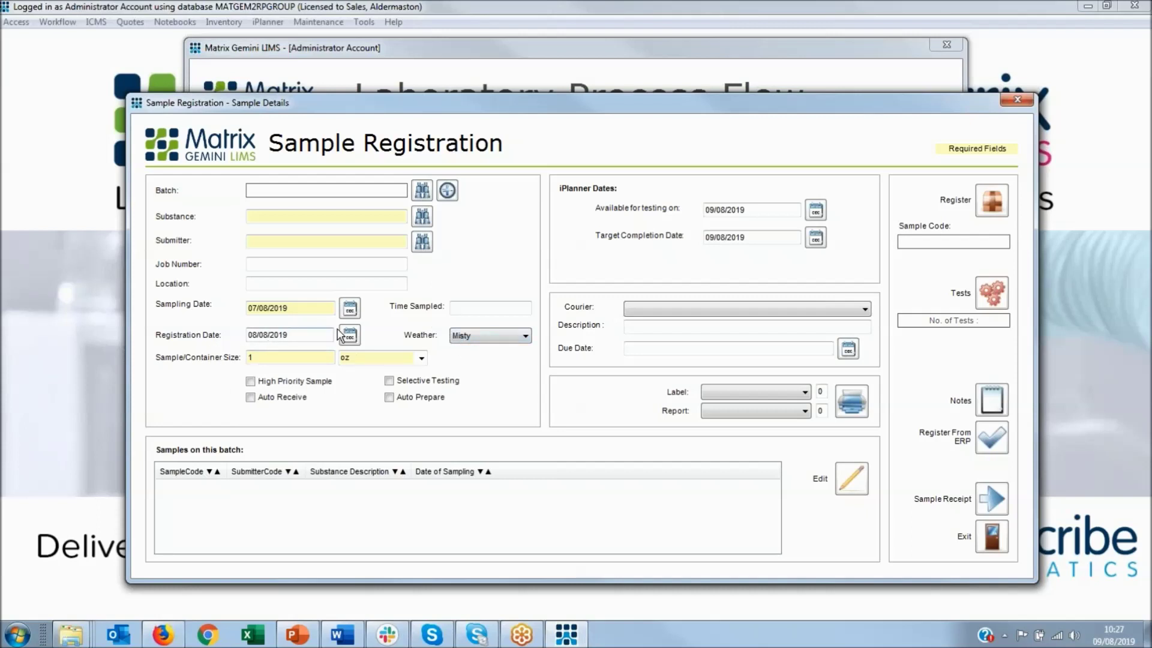